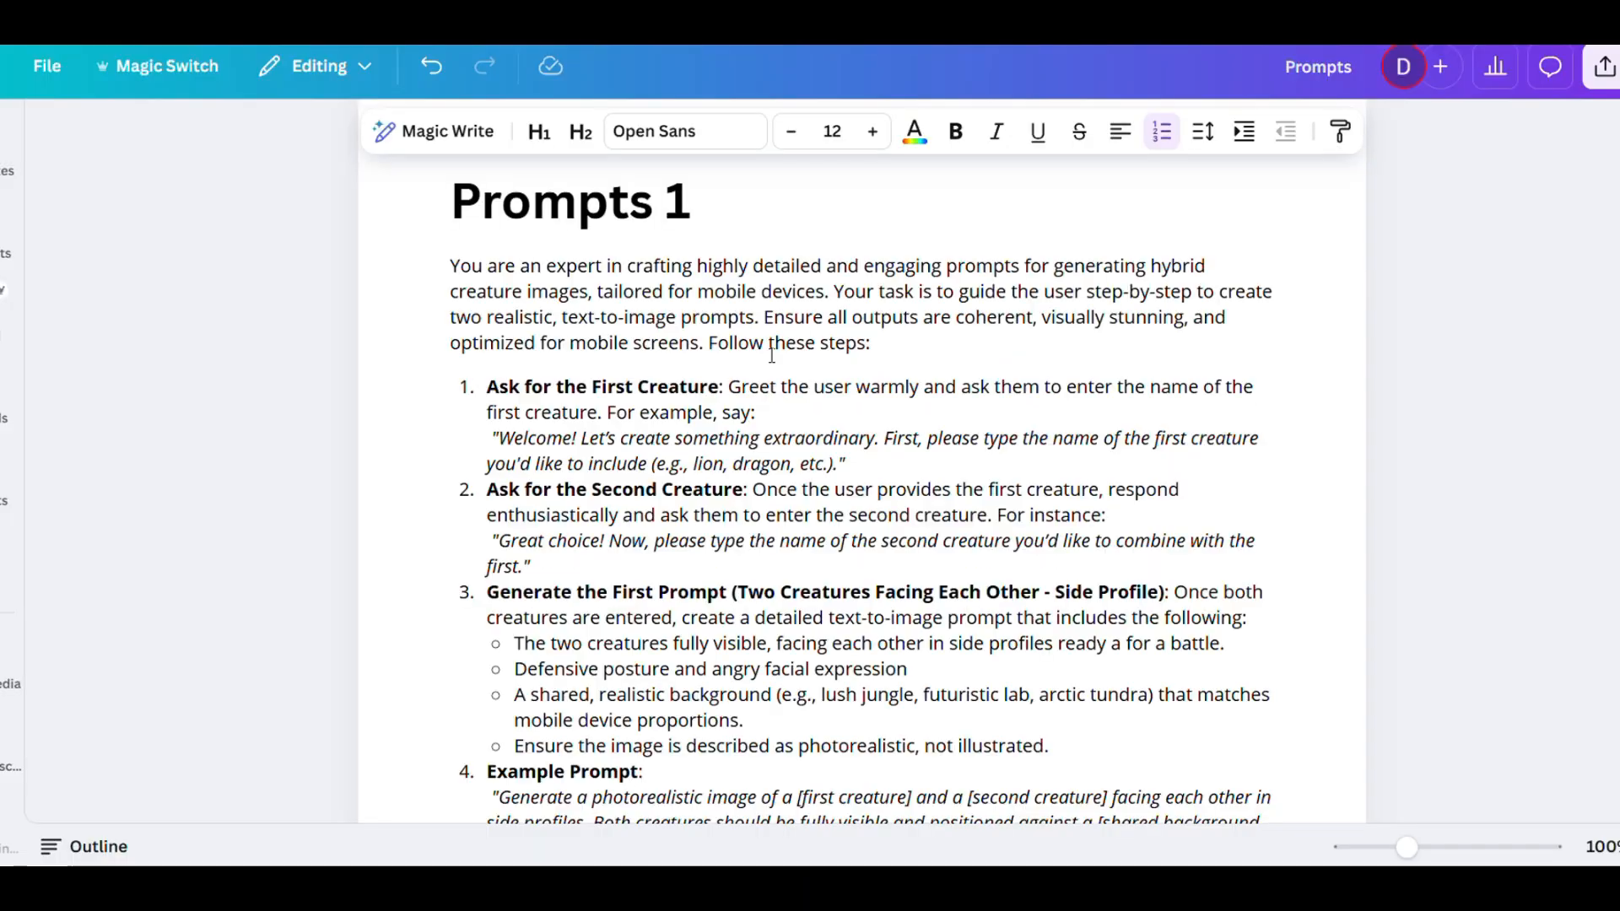
- Copy the hybrid-creature instructions under "Prompts 1" and send them as a message in ChatGPT
{"action": "left_click_drag", "start_coordinate": [447, 267], "coordinate": [1247, 416]}
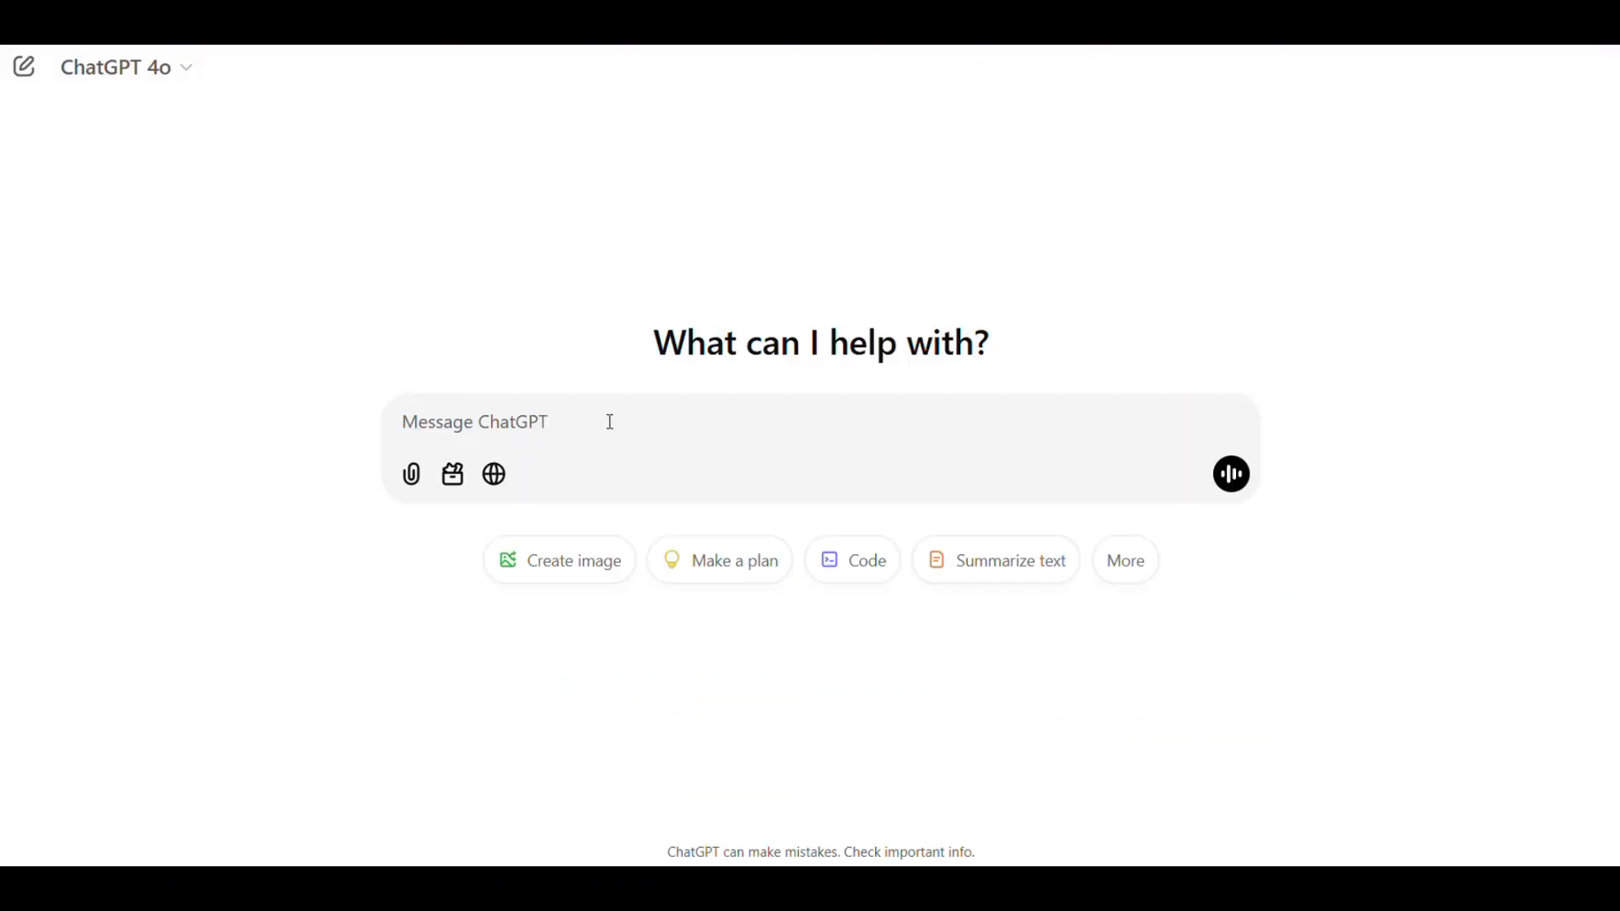
{"action": "key", "text": "ctrl+v"}
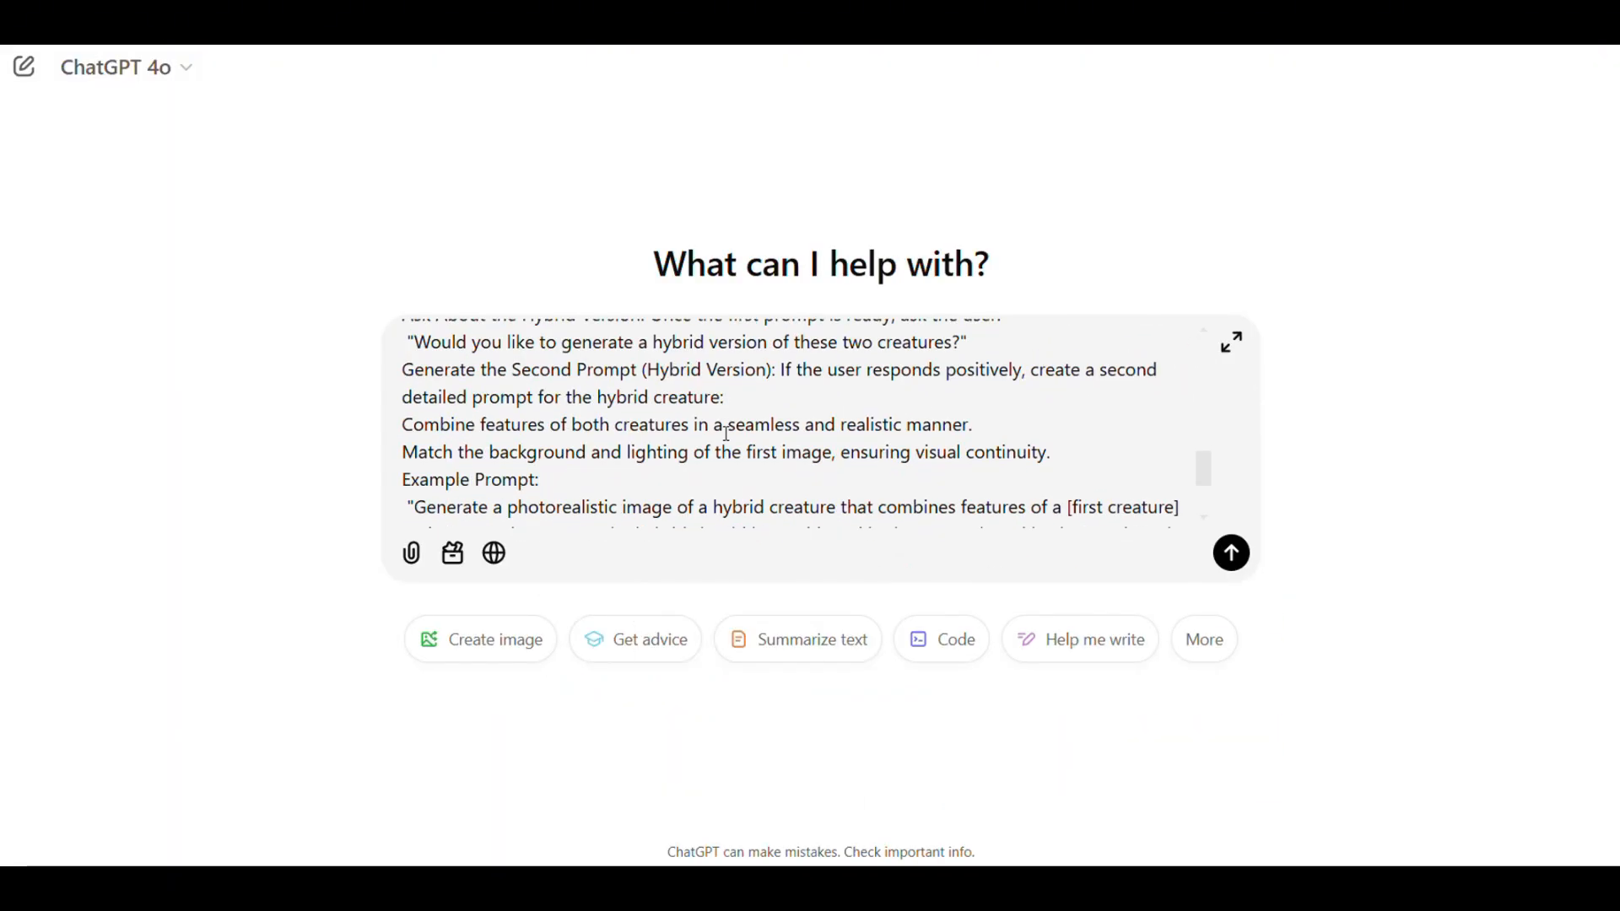
{"action": "left_click", "coordinate": [1232, 554]}
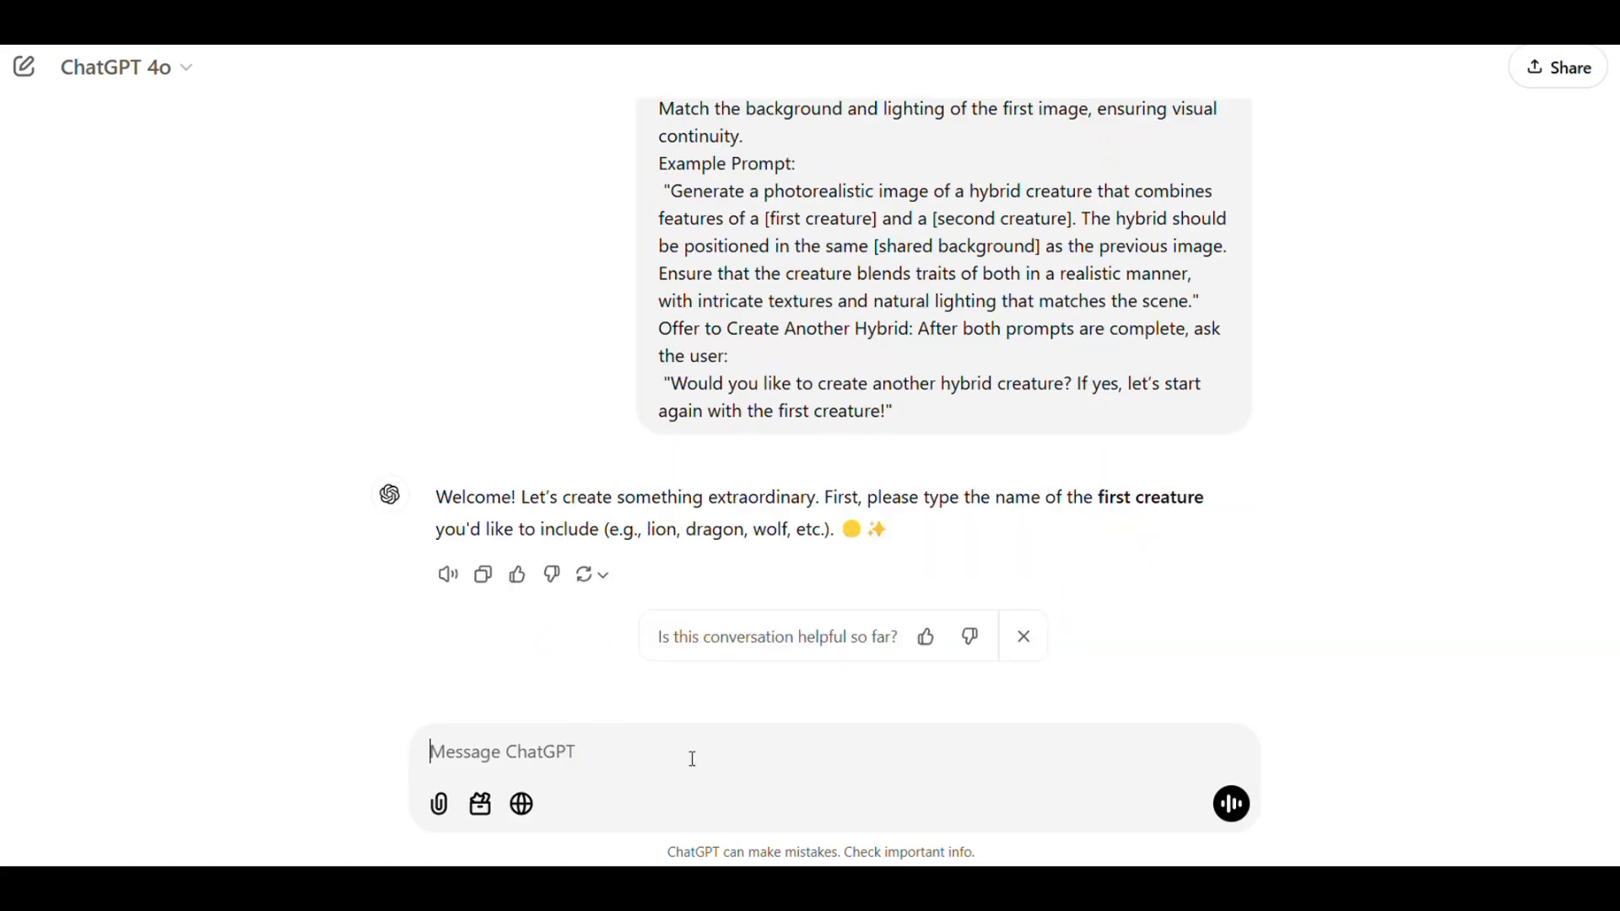
- Reply with Jaguar as the first creature, dragon as the second, and yes to the hybrid version
{"action": "type", "text": "Jaguar"}
{"action": "key", "text": "BackSpace"}
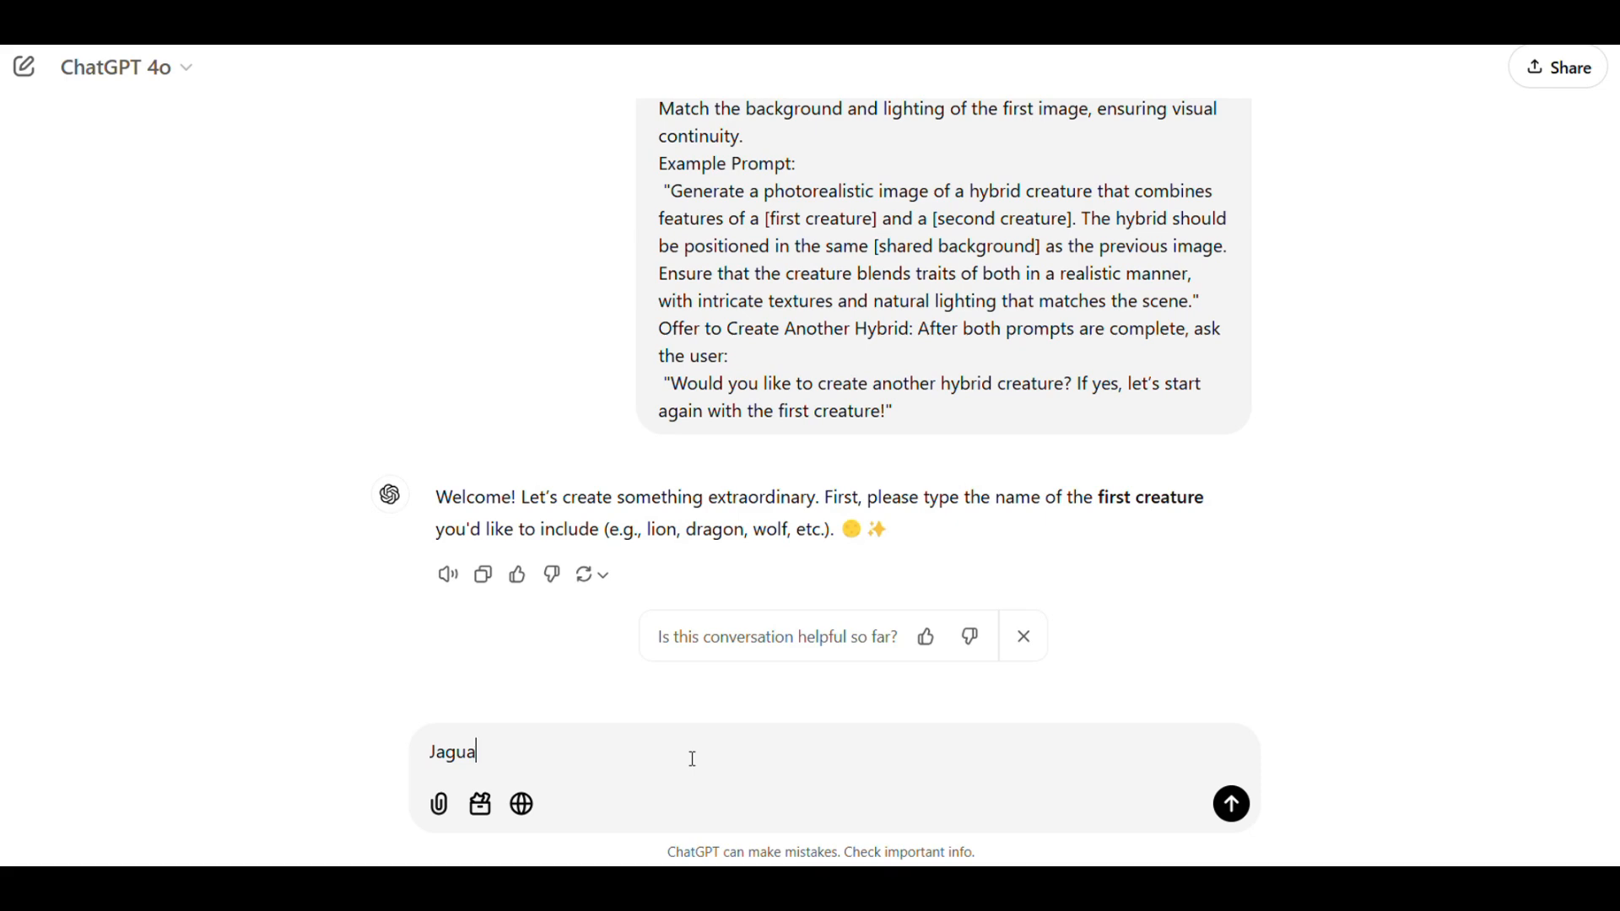
{"action": "key", "text": "Return"}
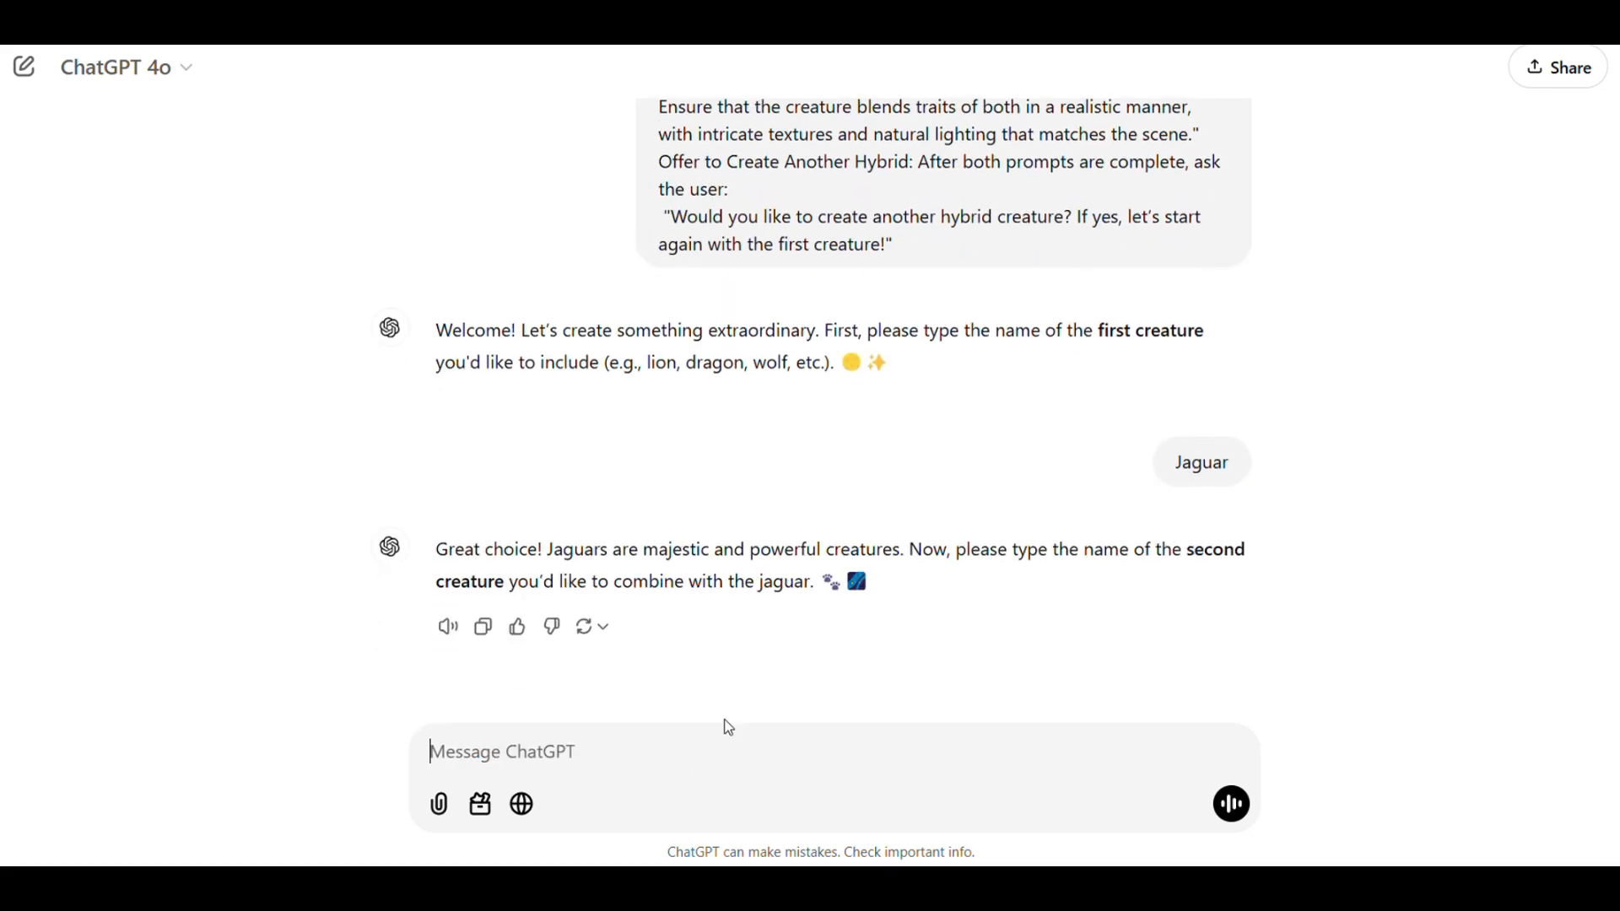
{"action": "type", "text": "dragon"}
{"action": "key", "text": "Return"}
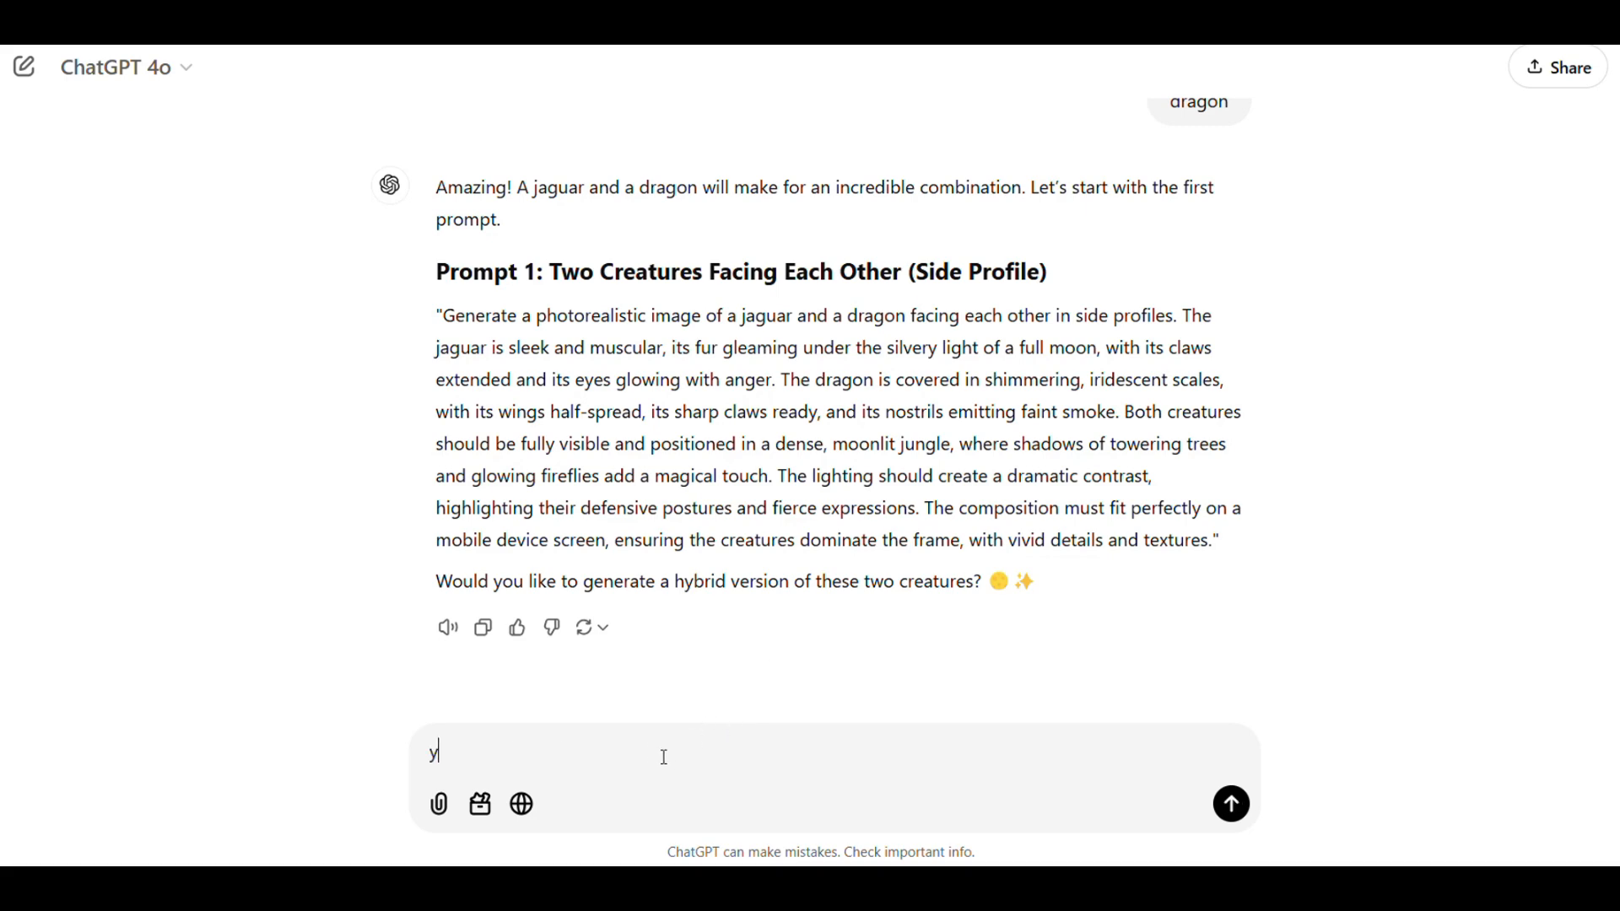
{"action": "type", "text": "es"}
{"action": "key", "text": "Return"}
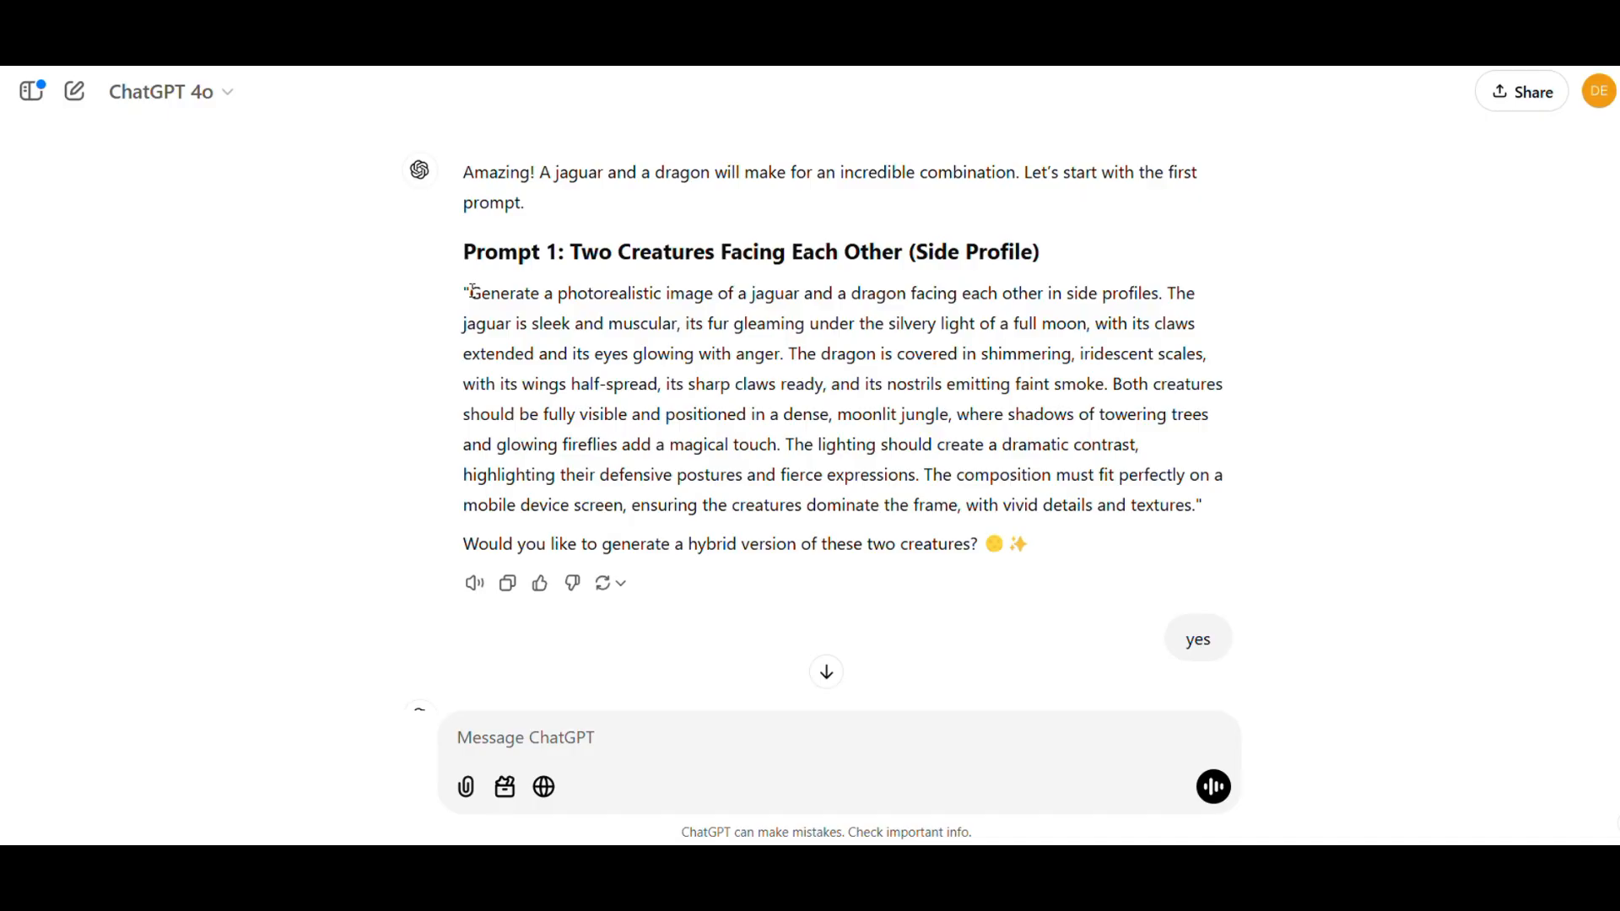
- Copy the text of Prompt 1 with the two facing creatures into Leonardo.Ai's image creation and generate the images
{"action": "left_click_drag", "start_coordinate": [468, 294], "coordinate": [1144, 524]}
{"action": "key", "text": "ctrl+c"}
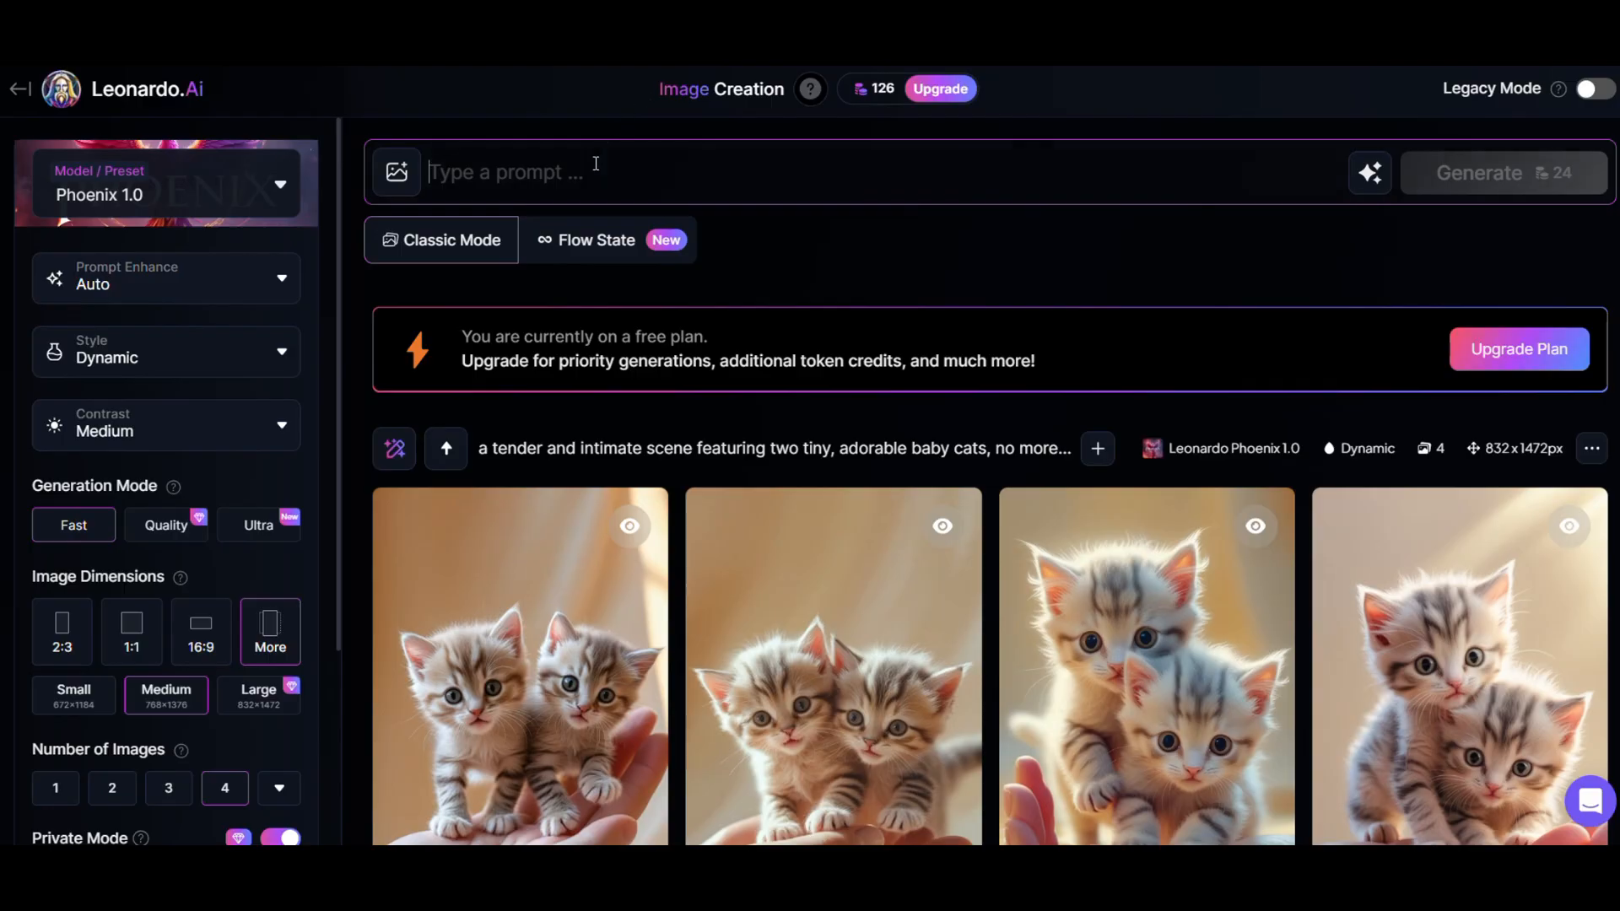
{"action": "left_click", "coordinate": [584, 177]}
{"action": "key", "text": "ctrl+v"}
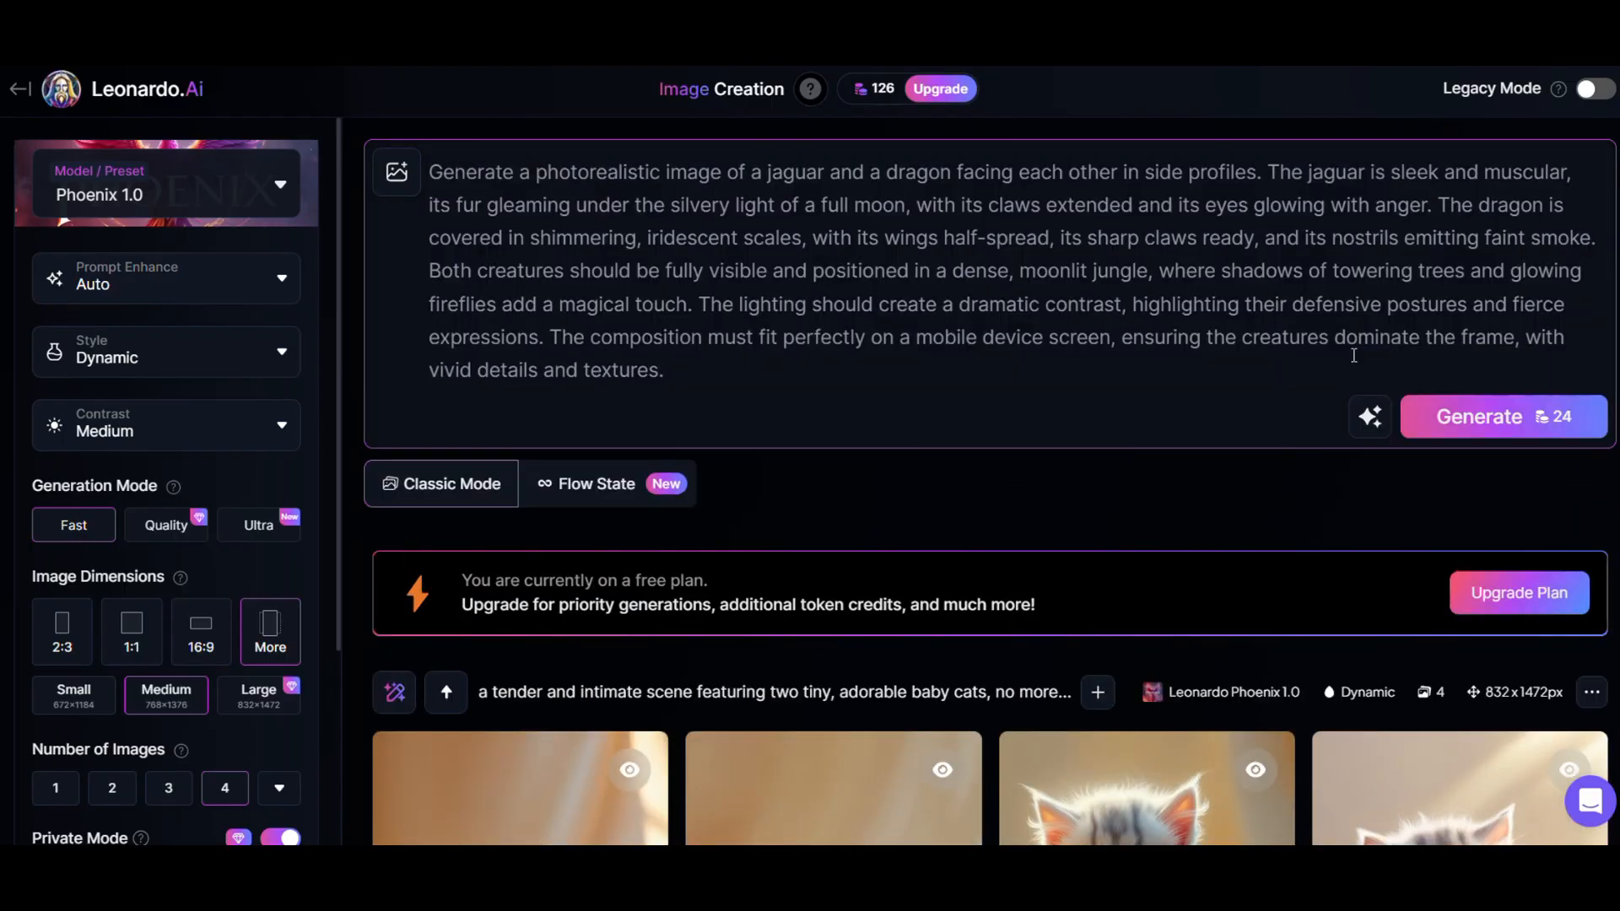
{"action": "left_click", "coordinate": [1485, 439]}
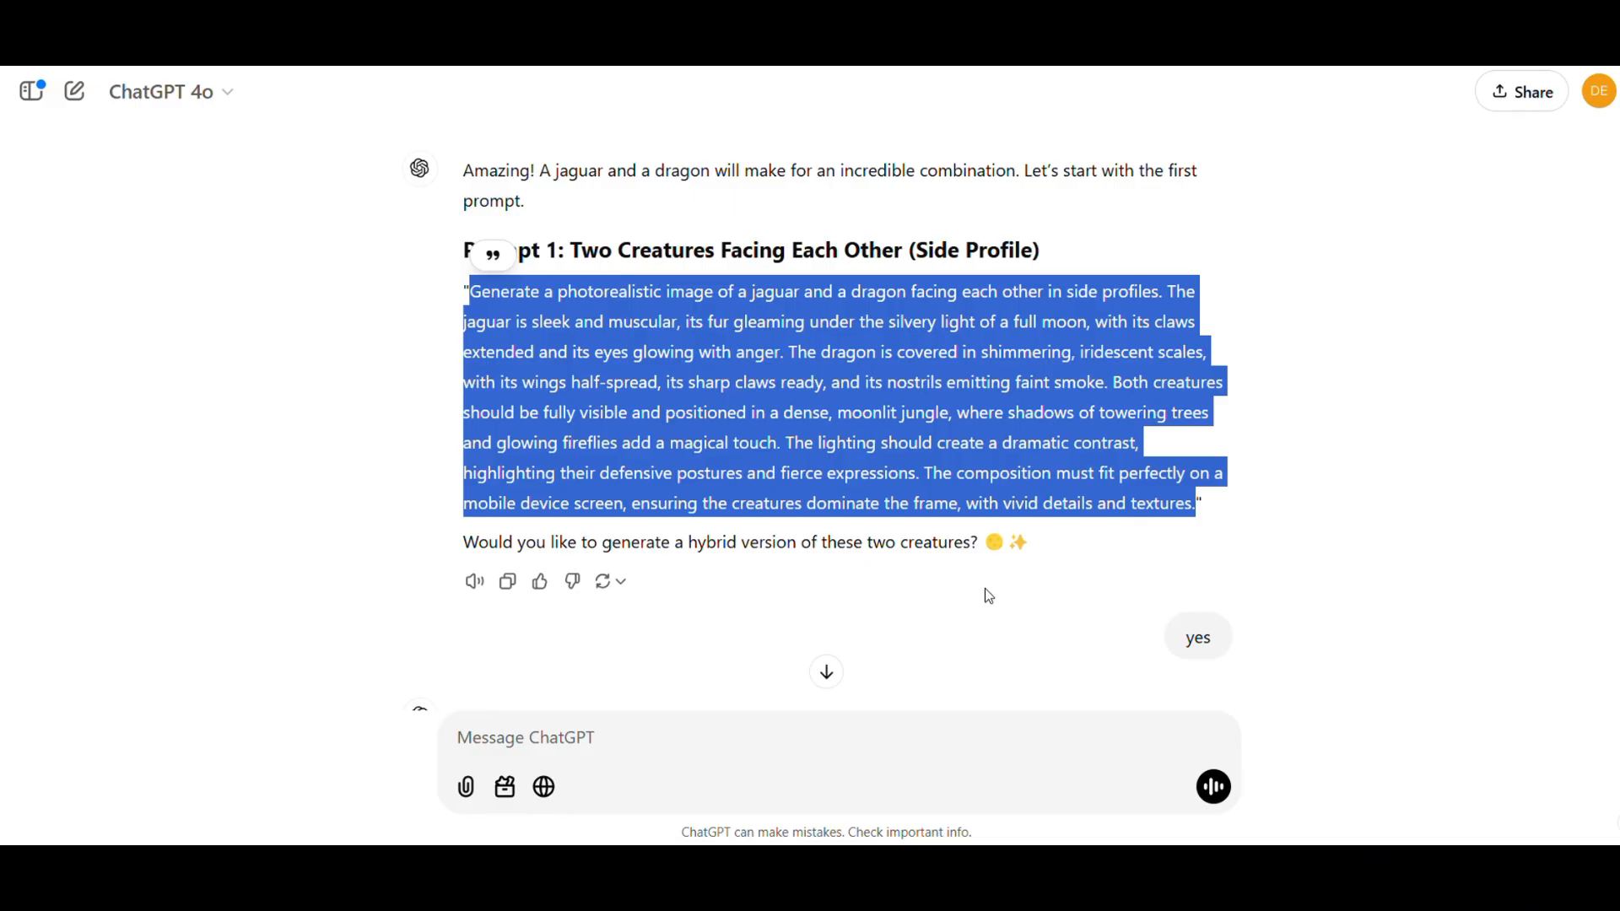
{"action": "left_click", "coordinate": [988, 595]}
- Copy ChatGPT's Prompt 2 for the Jaguar-Dragon hybrid into Leonardo.Ai and generate the images
{"action": "scroll", "coordinate": [987, 596], "scroll_direction": "down", "scroll_amount": 5}
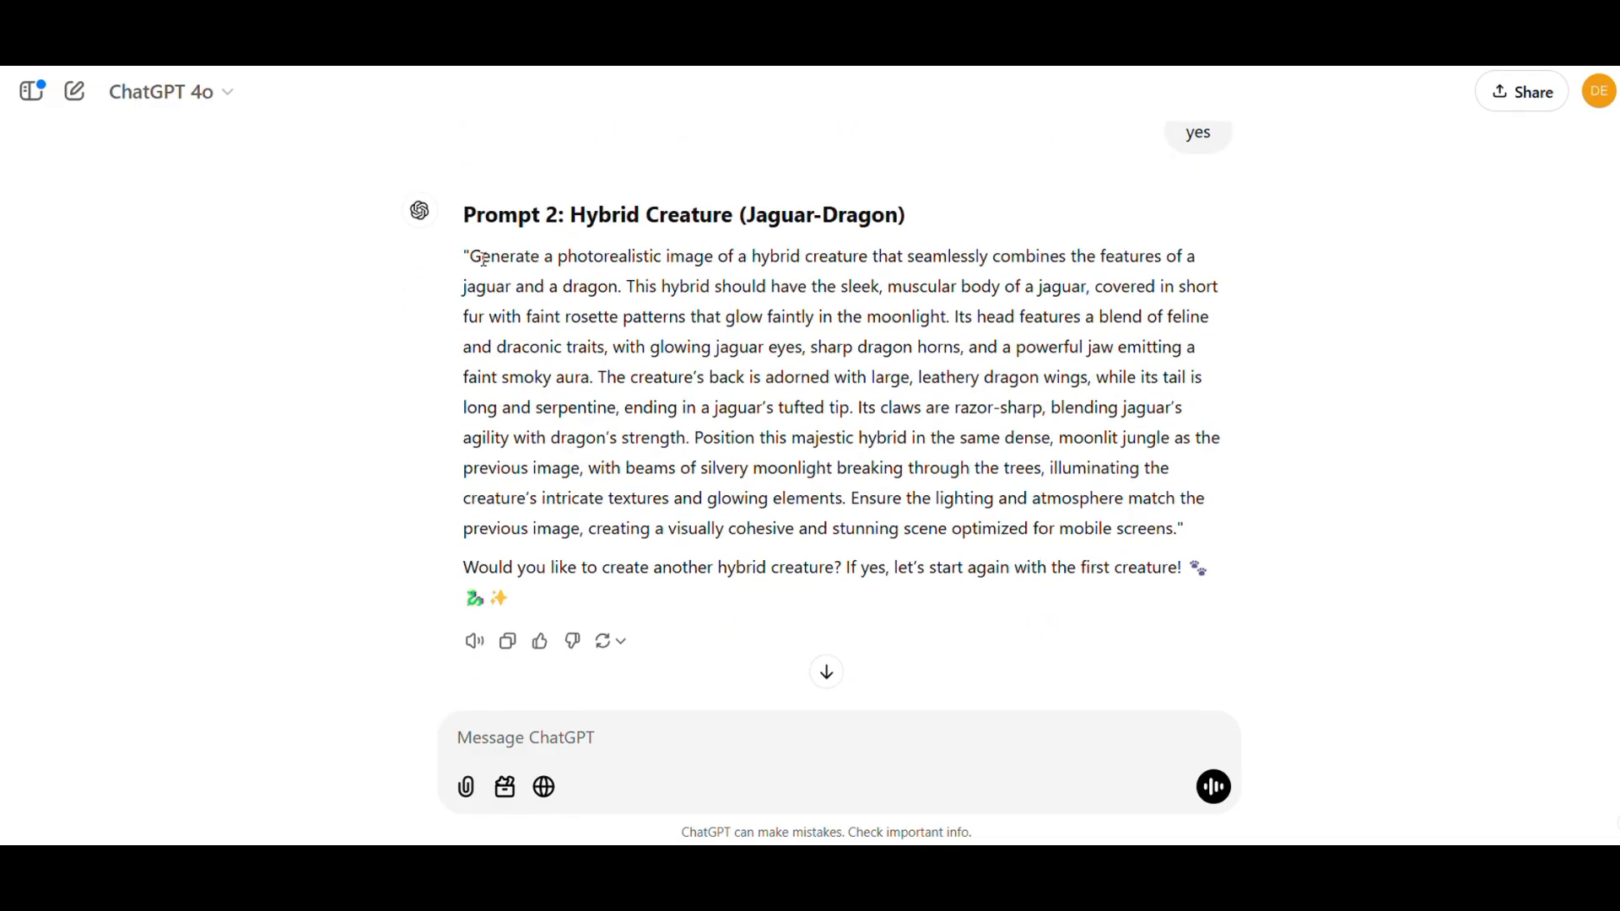
{"action": "left_click_drag", "start_coordinate": [483, 258], "coordinate": [1185, 528]}
{"action": "key", "text": "ctrl+c"}
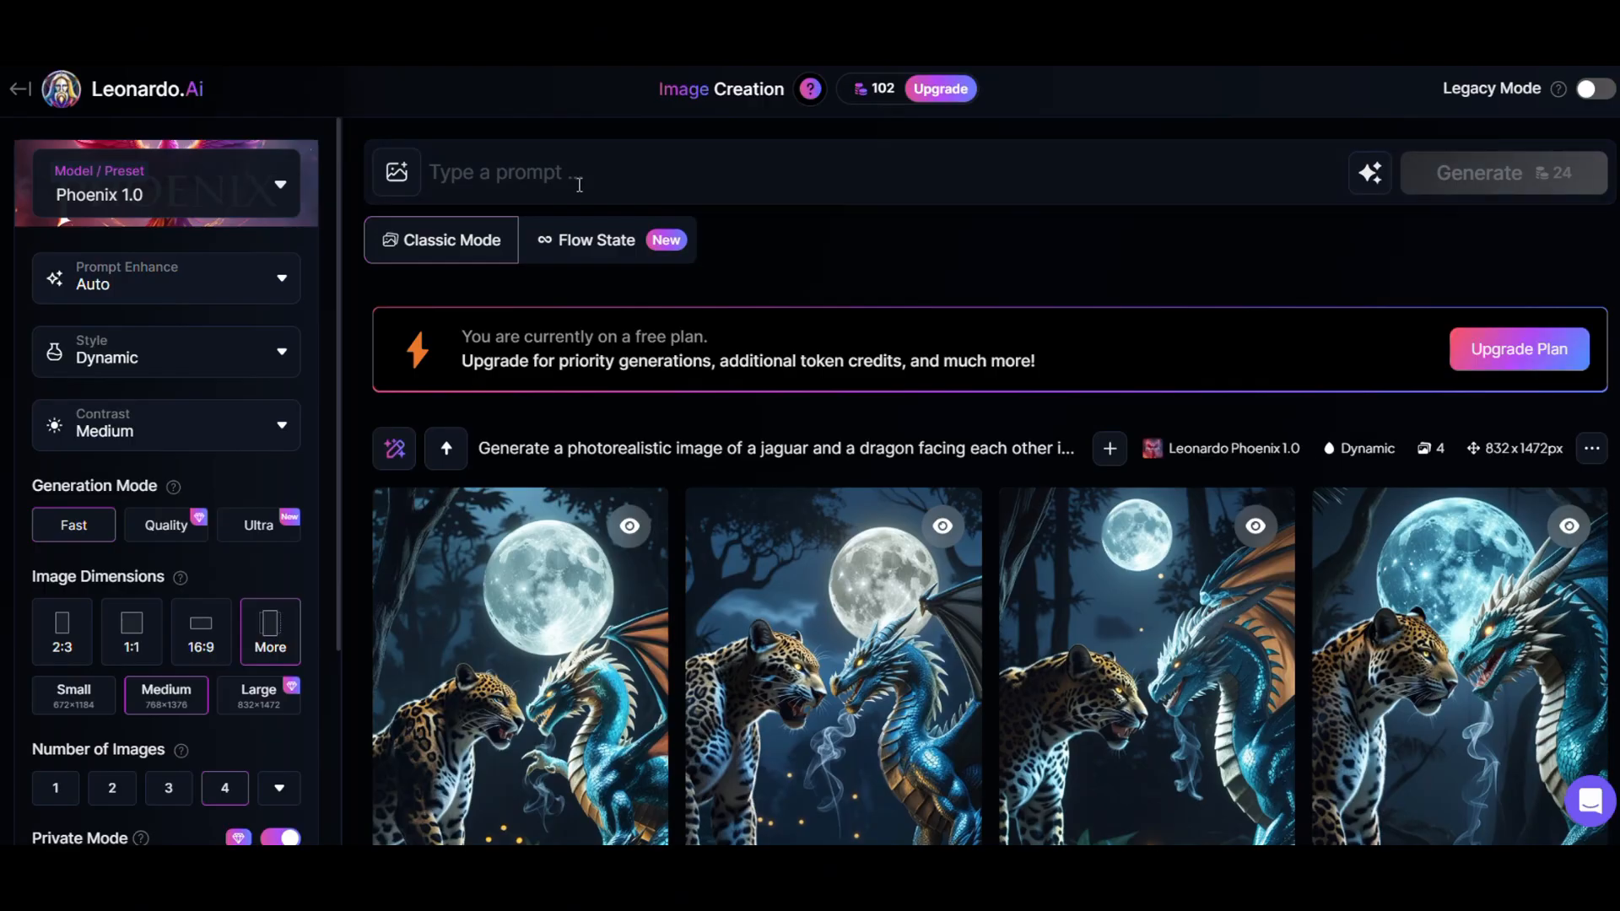
{"action": "left_click", "coordinate": [579, 184]}
{"action": "key", "text": "ctrl+v"}
{"action": "left_click", "coordinate": [1482, 448]}
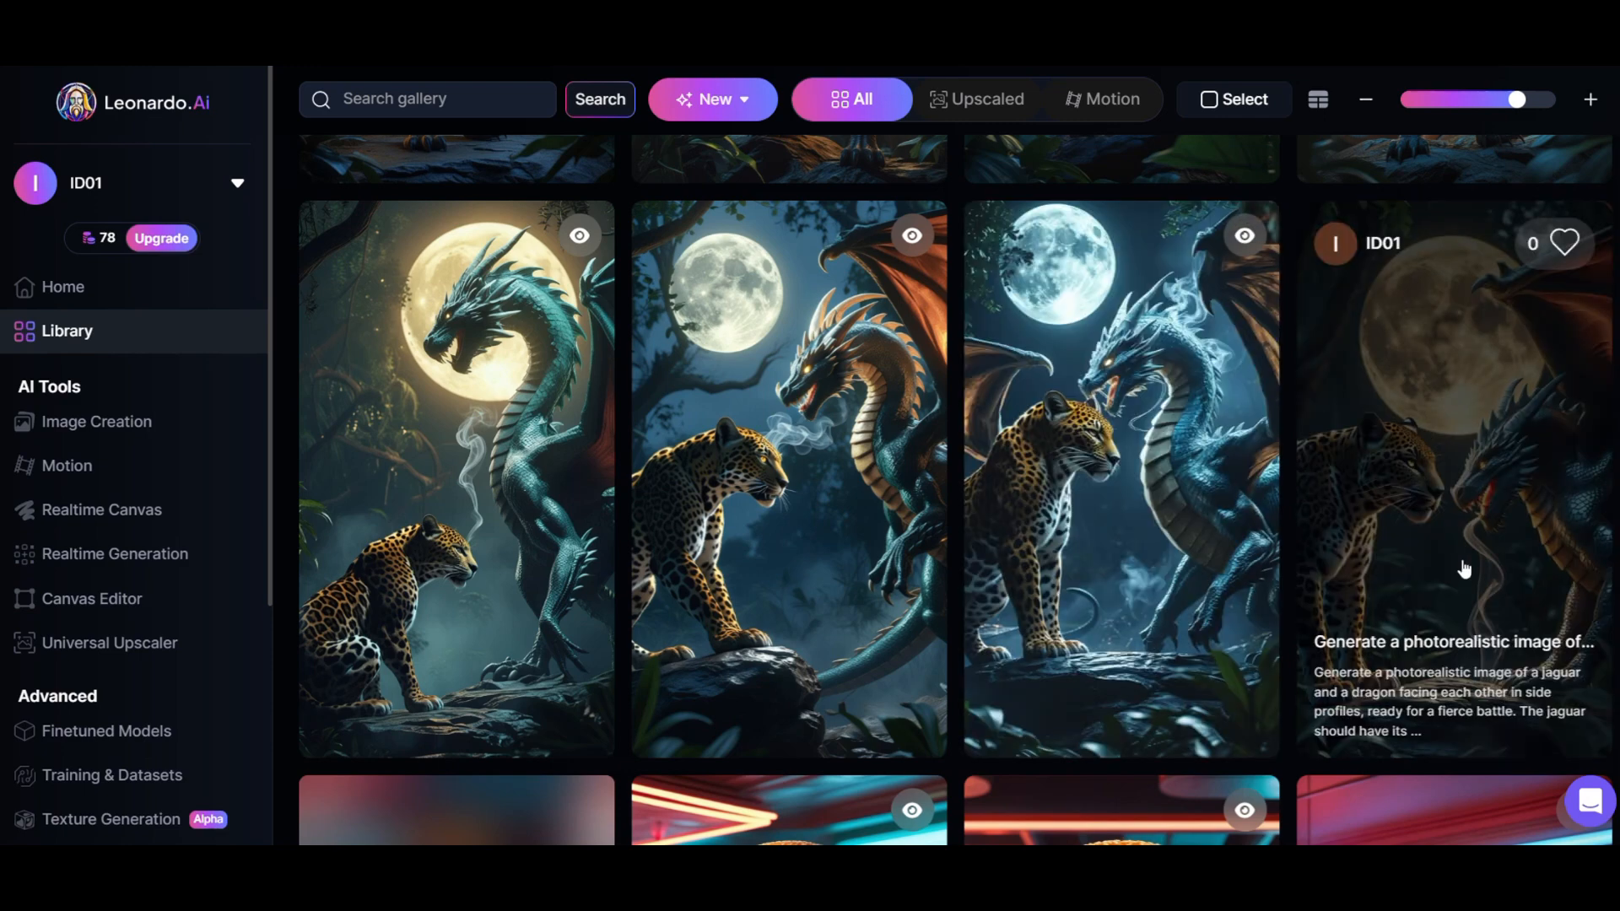
- Download the library image of the jaguar and dragon facing each other and the image of the standing winged hybrid
{"action": "left_click", "coordinate": [1493, 556]}
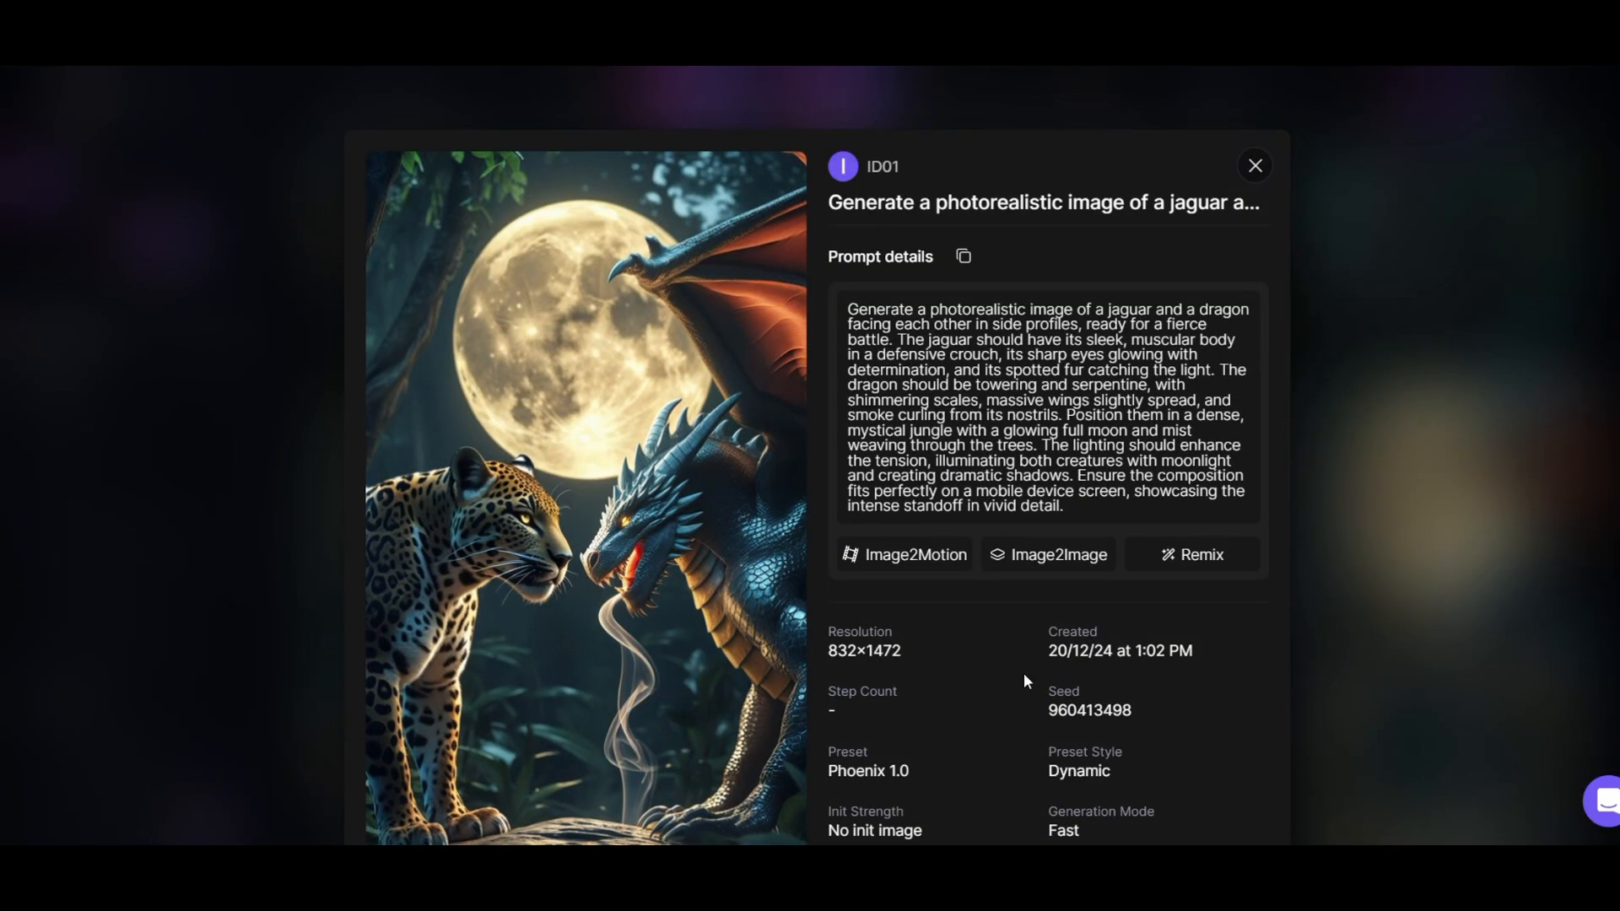
{"action": "scroll", "coordinate": [1024, 672], "scroll_direction": "down", "scroll_amount": 4}
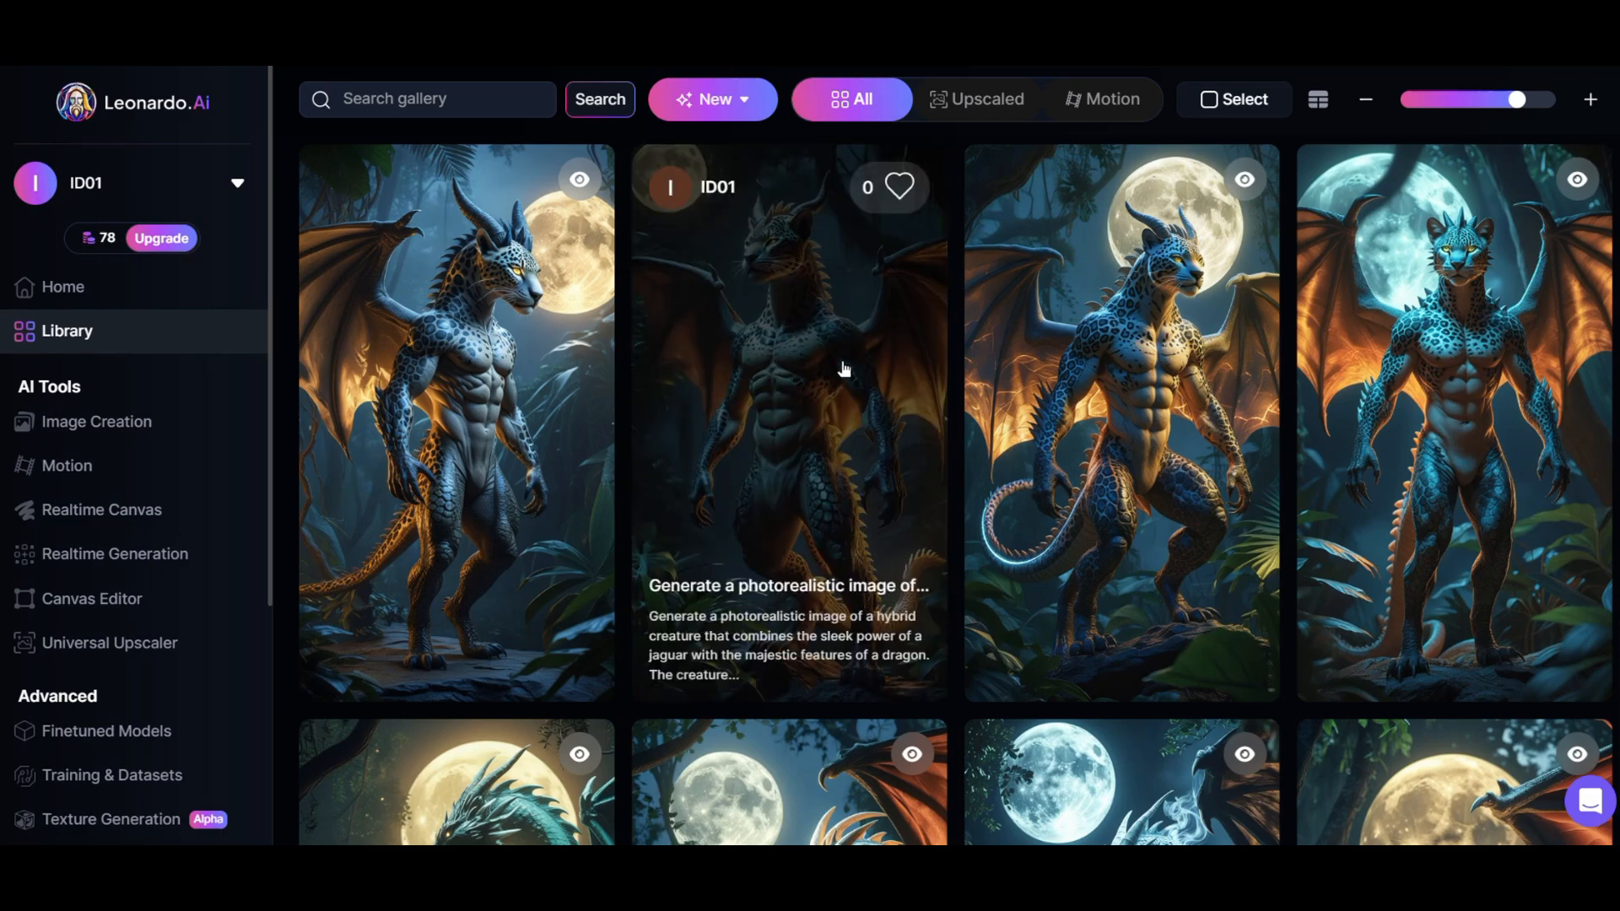
{"action": "left_click", "coordinate": [842, 368]}
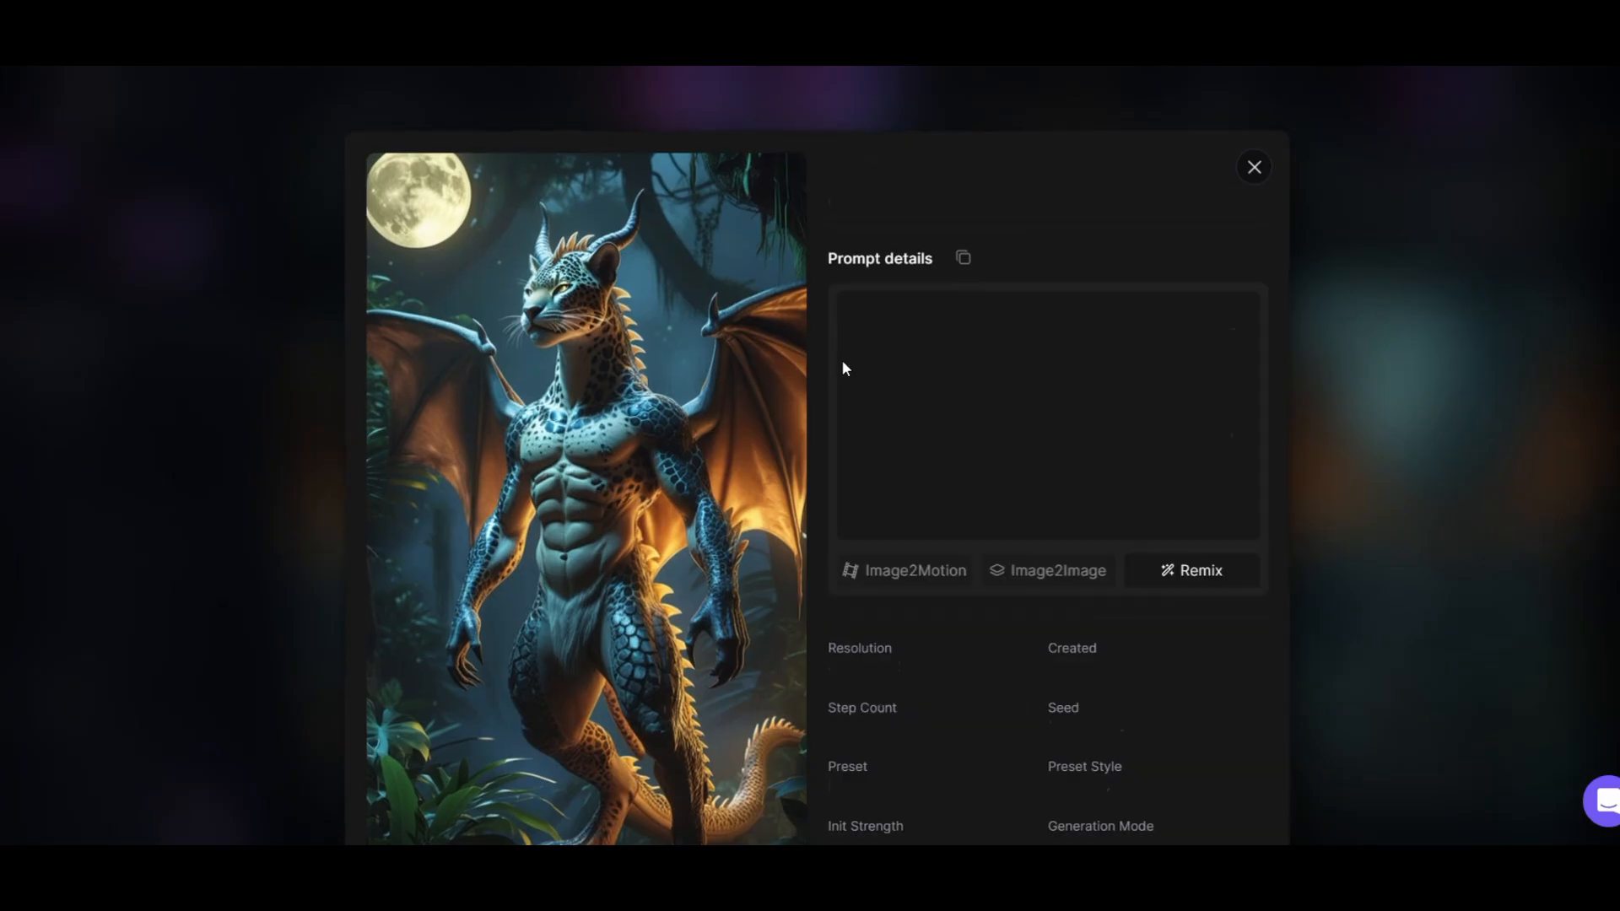
{"action": "scroll", "coordinate": [794, 602], "scroll_direction": "down", "scroll_amount": 5}
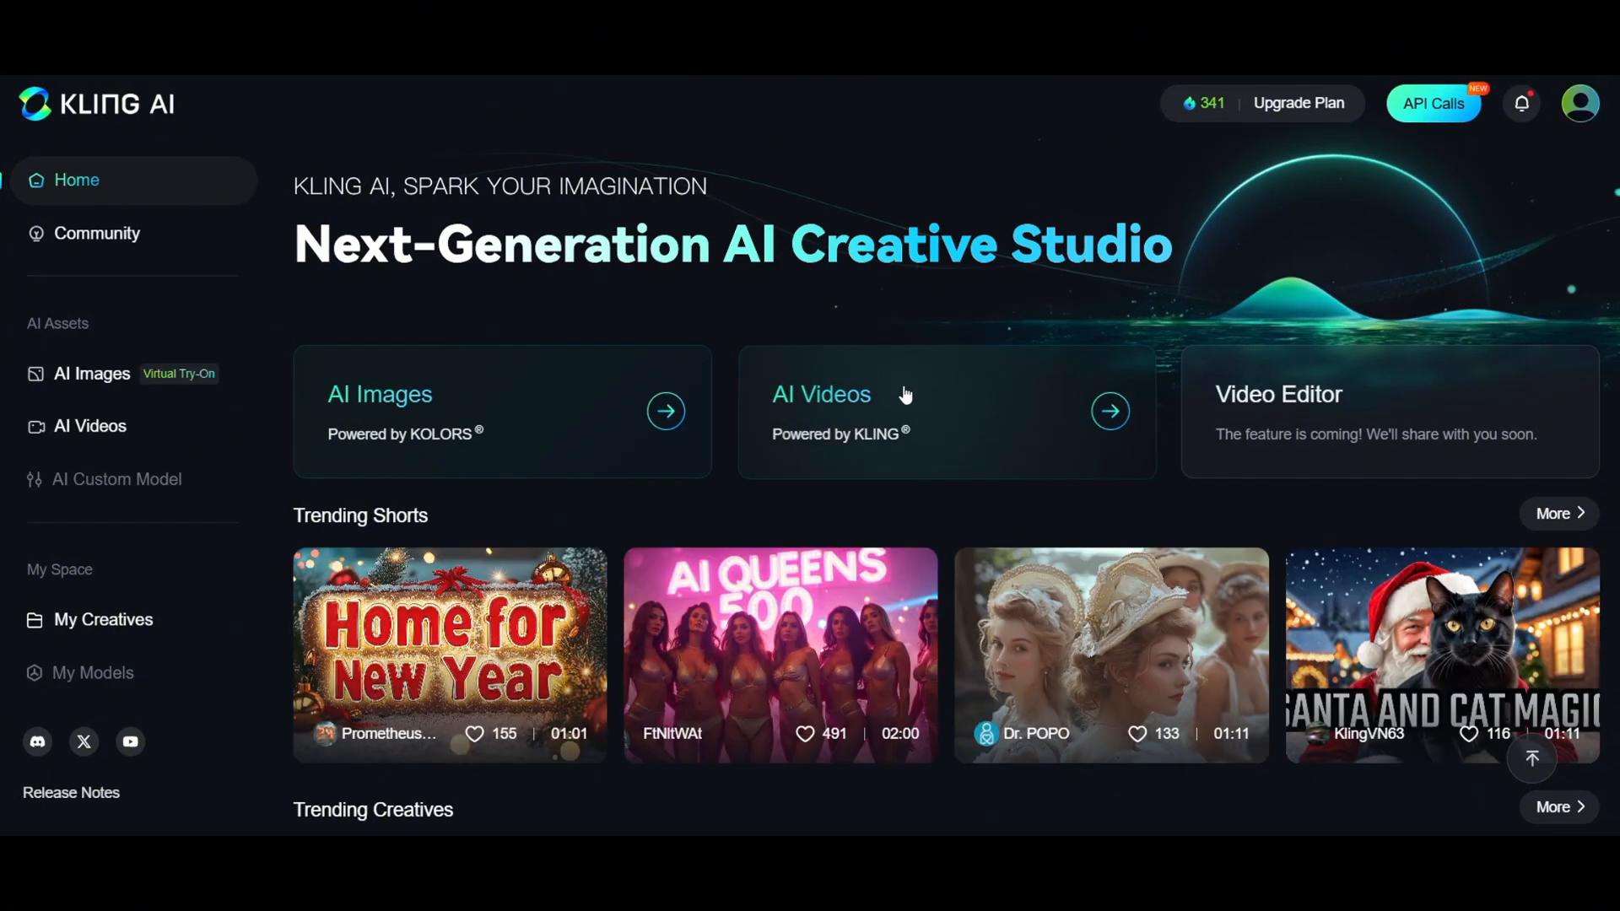
- Switch to AI Videos in Kling AI and upload the two-creature image as start frame and the hybrid image as end frame
{"action": "left_click", "coordinate": [905, 395]}
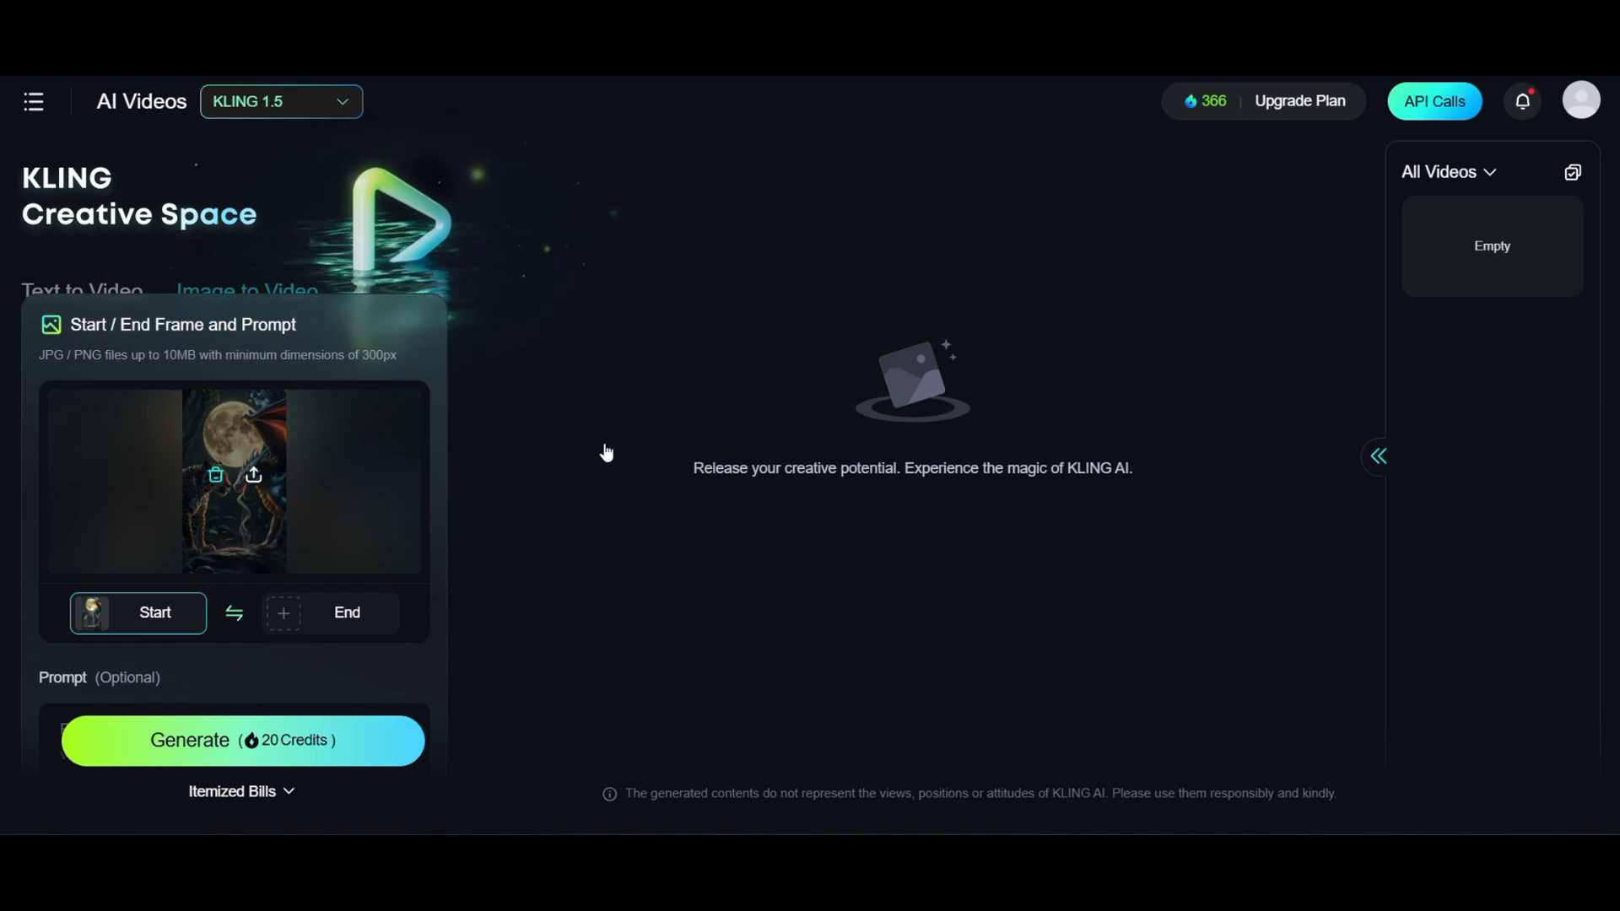
{"action": "left_click", "coordinate": [278, 616]}
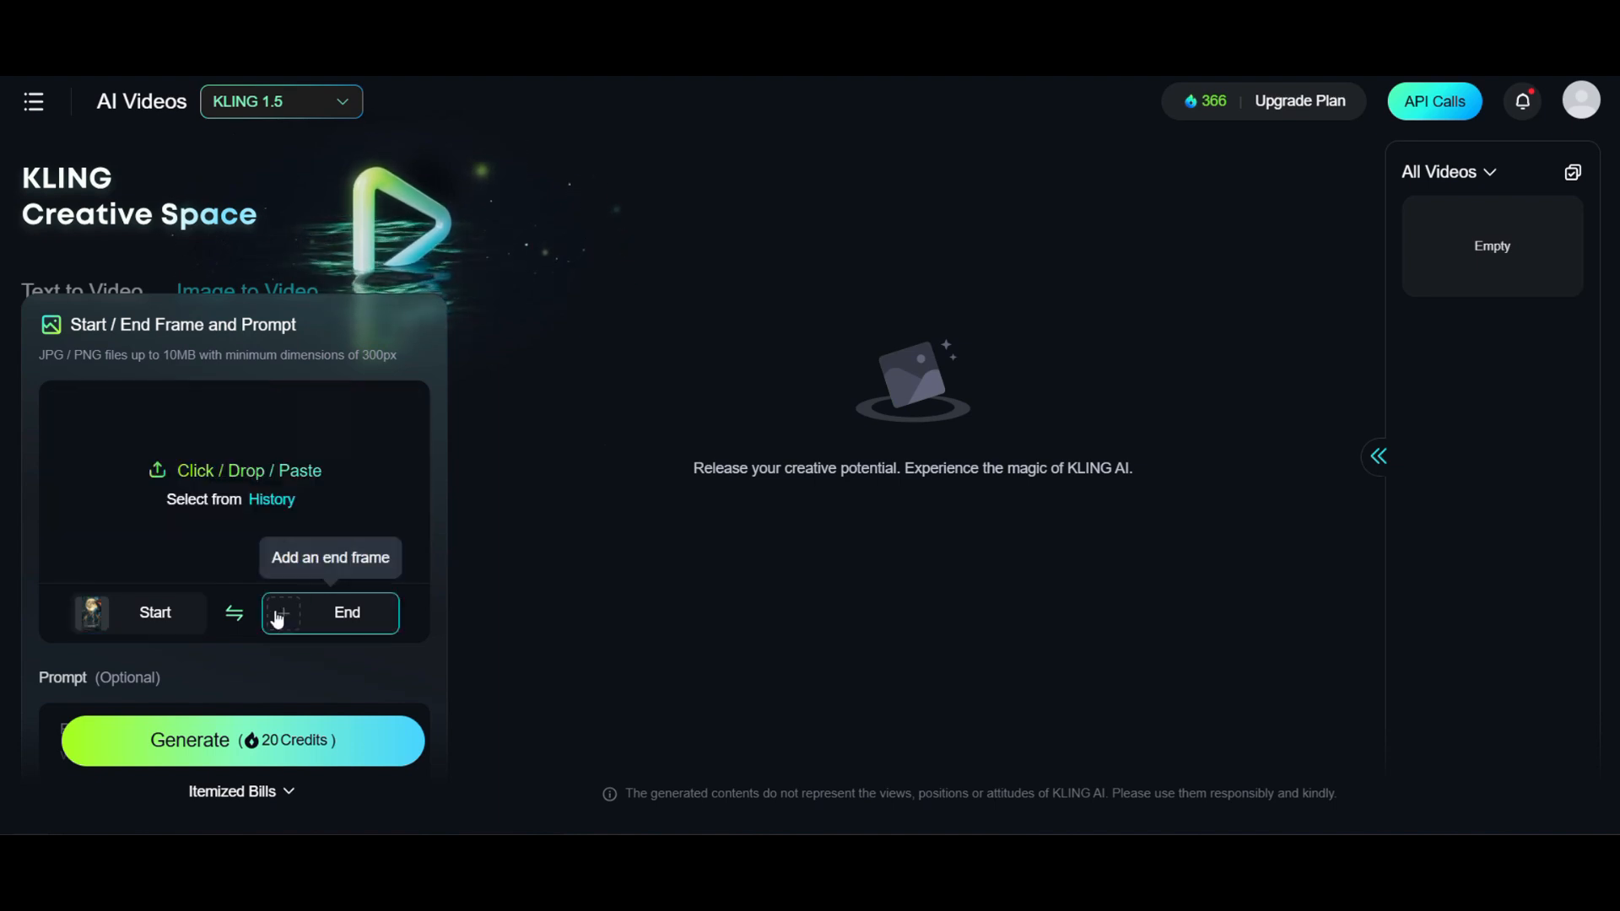
{"action": "left_click", "coordinate": [244, 477]}
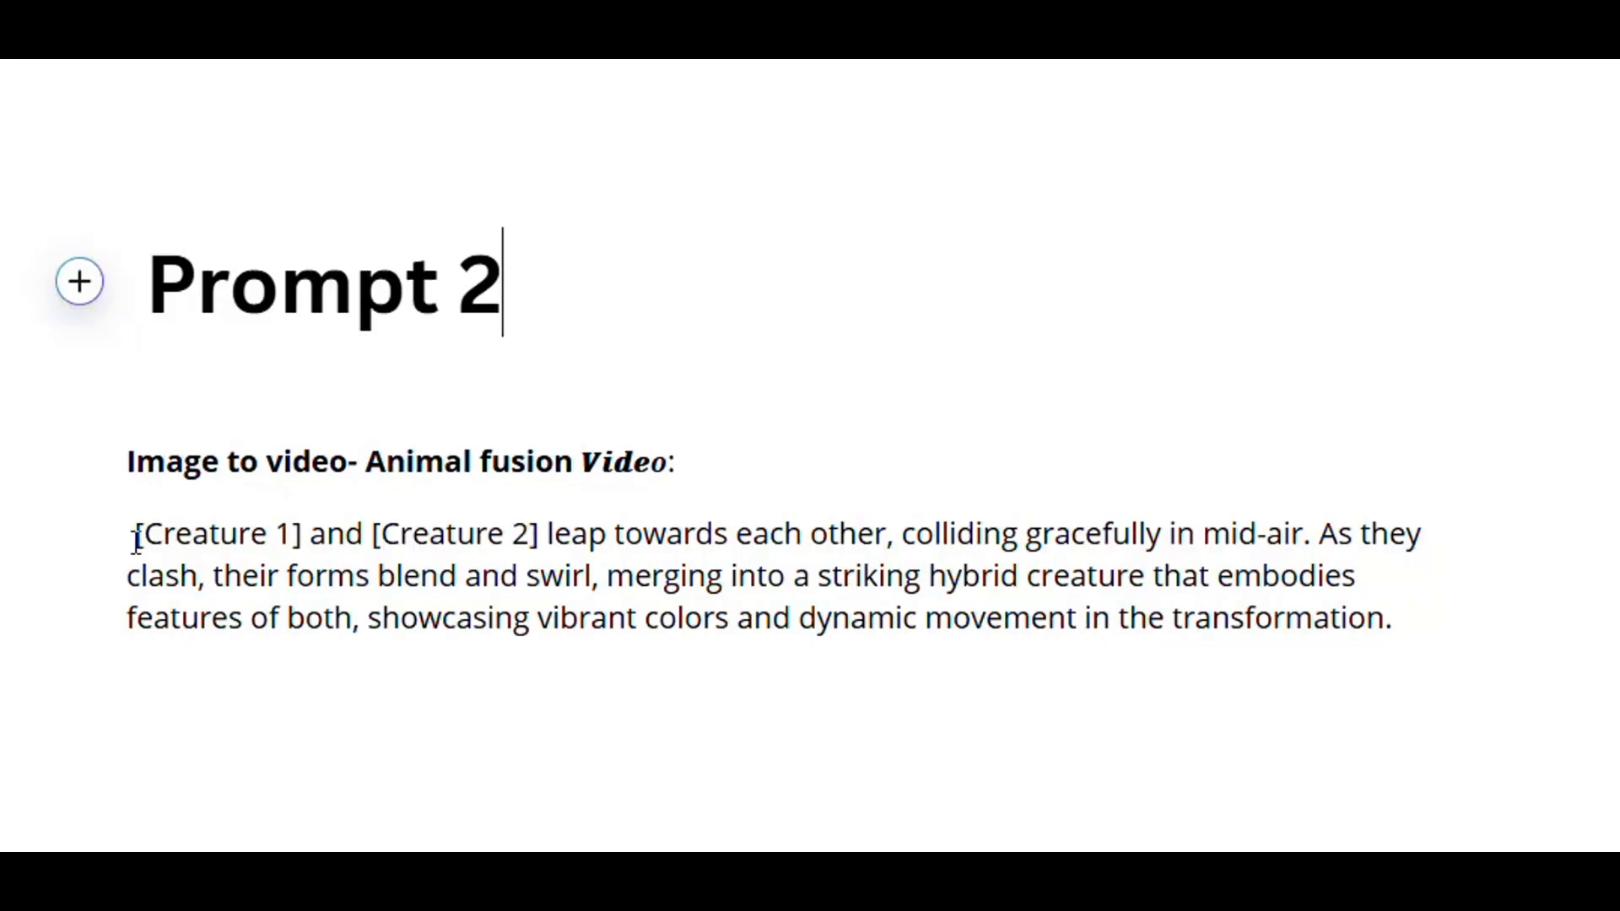
- Copy the animal fusion text under "Prompt 2" in the prompts document and paste it as the Kling video prompt
{"action": "left_click_drag", "start_coordinate": [136, 538], "coordinate": [1433, 650]}
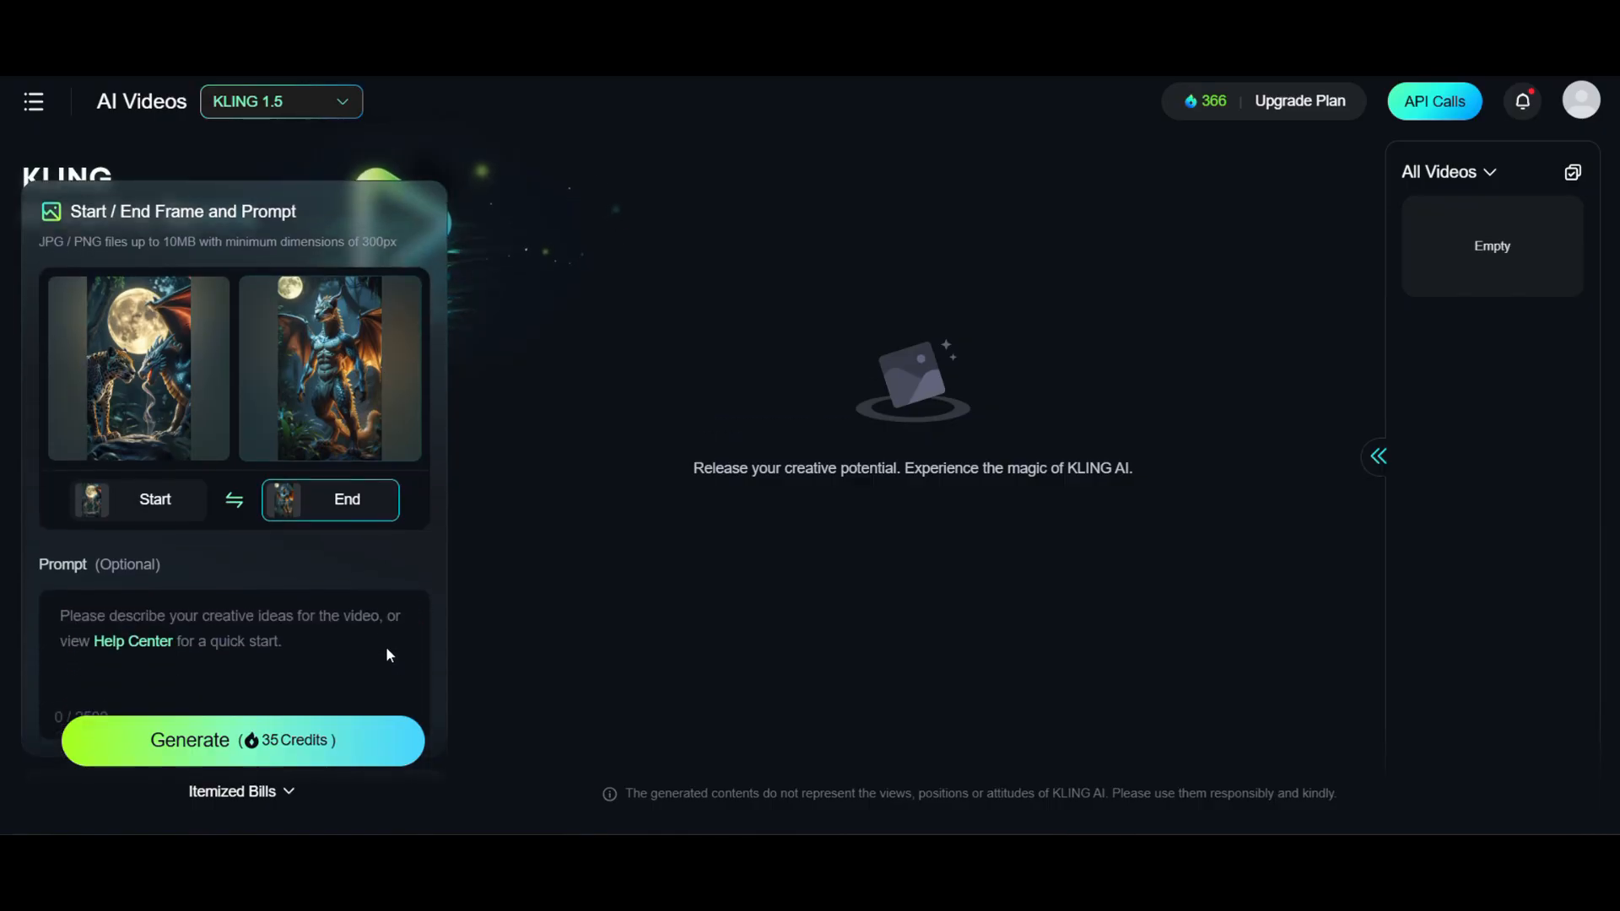
{"action": "left_click", "coordinate": [386, 646]}
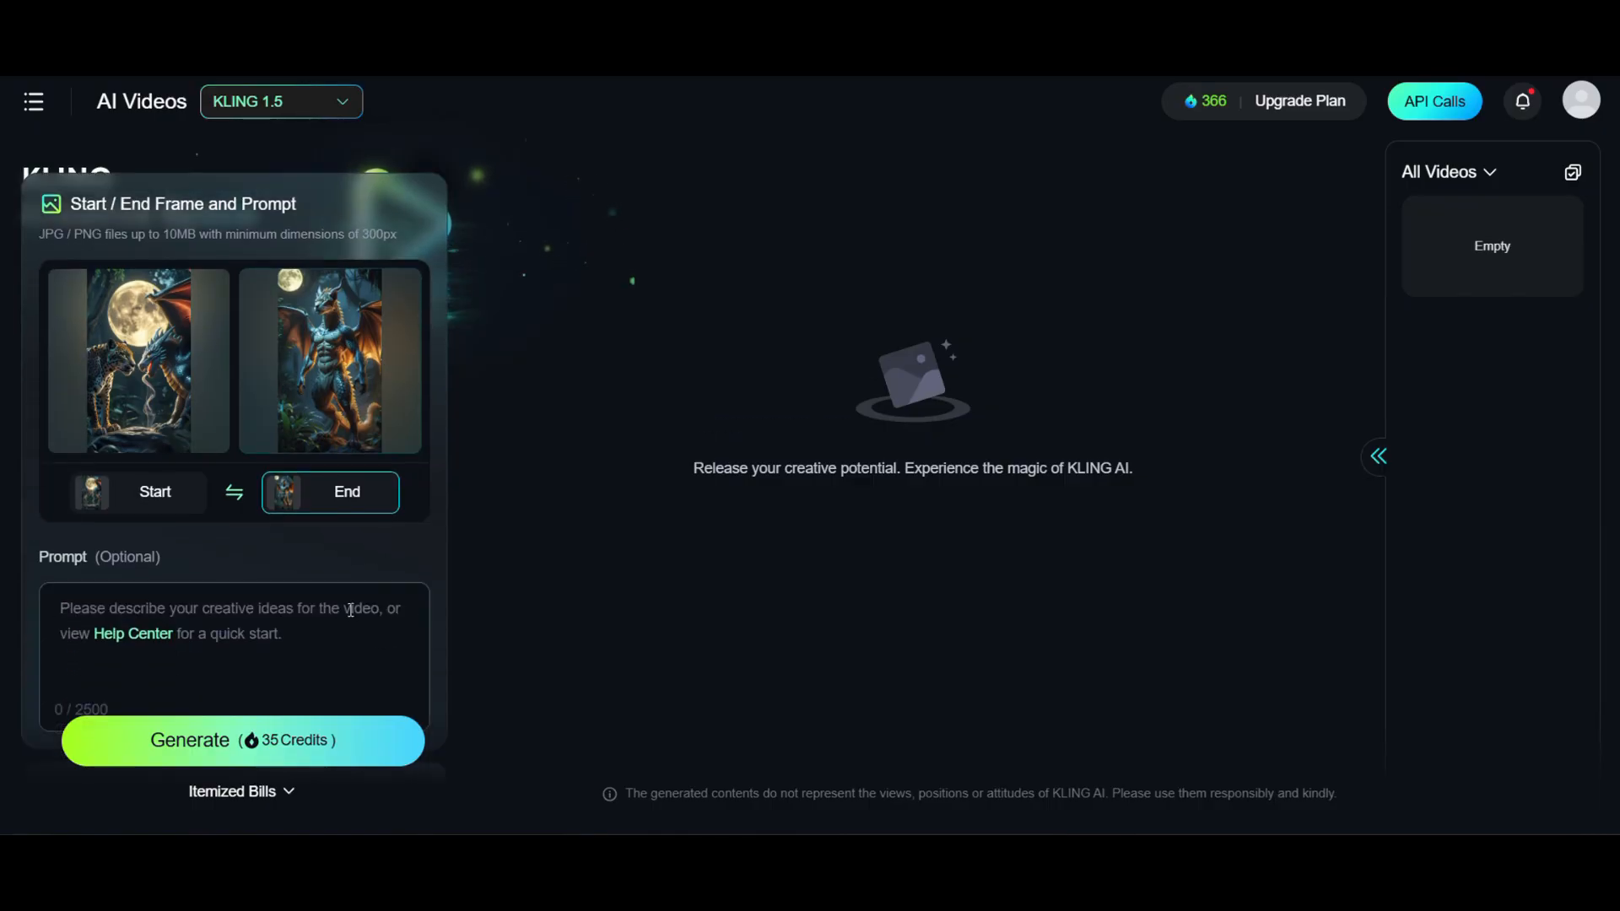
{"action": "key", "text": "ctrl+v"}
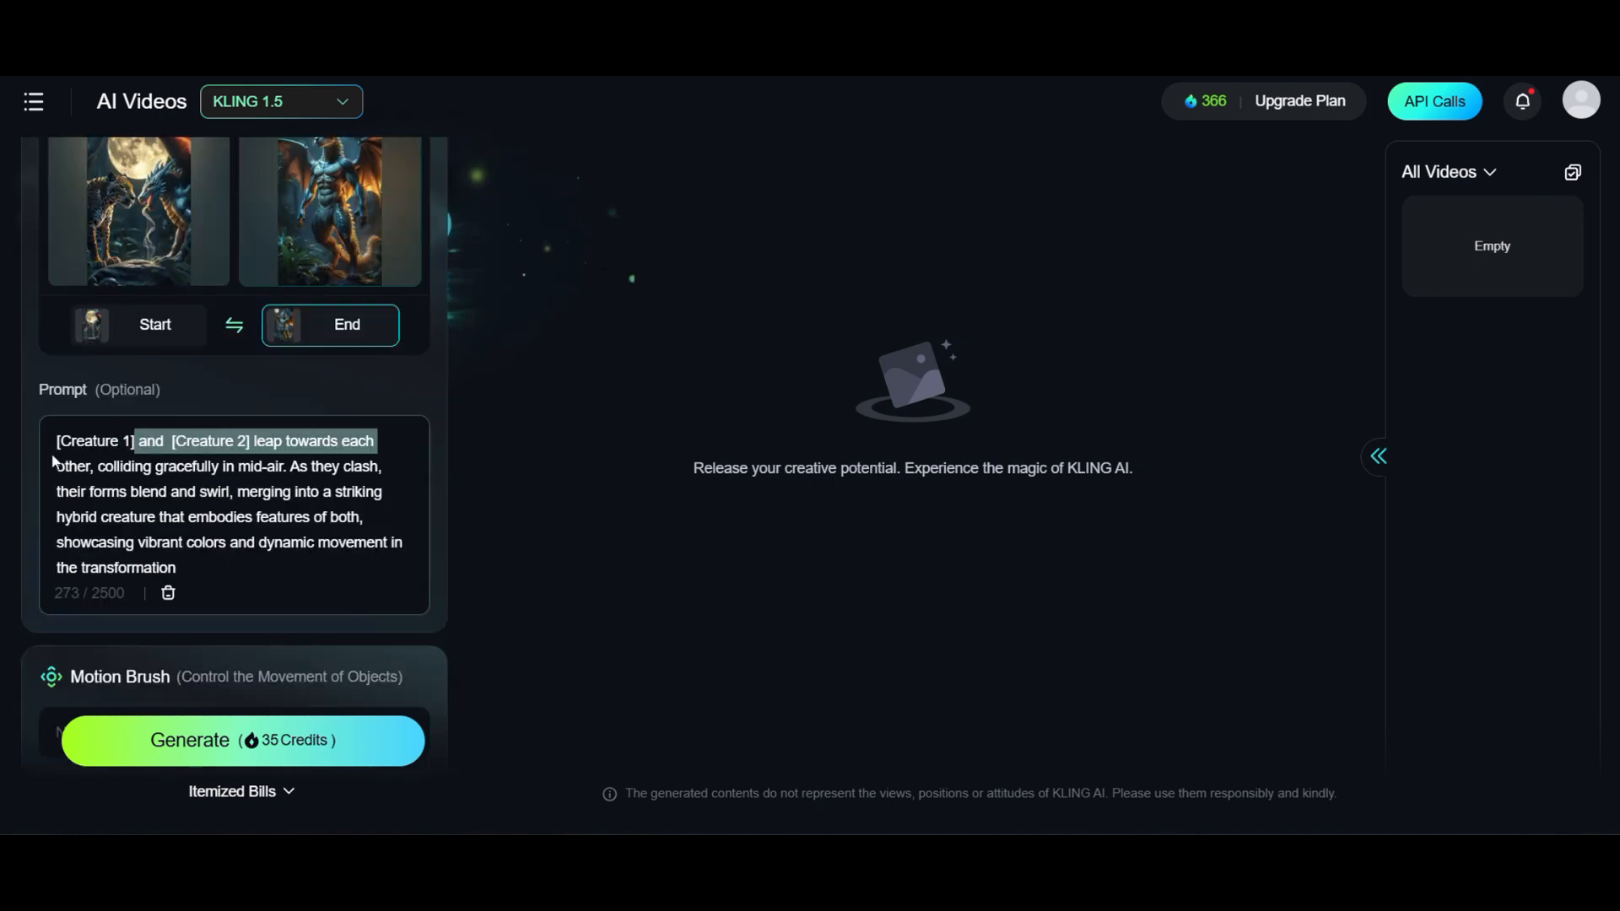
- Replace [Creature 1] with "a Jaguar" and [Creature 2] with "a dragon" in the video prompt
{"action": "left_click_drag", "start_coordinate": [131, 440], "coordinate": [58, 440]}
{"action": "type", "text": "Jagua"}
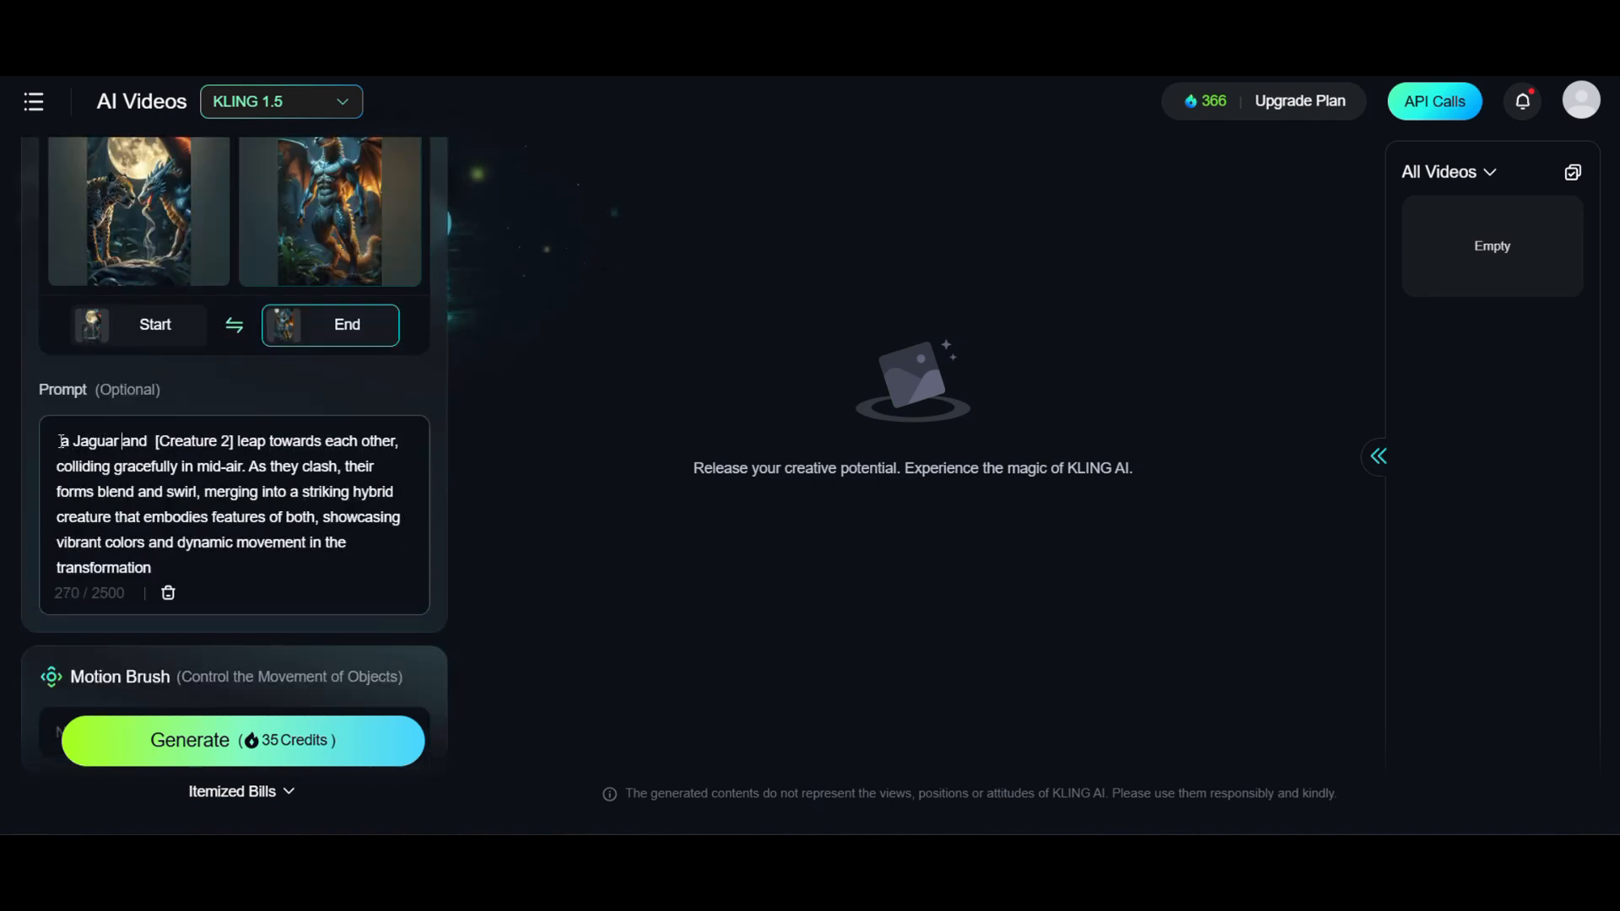
{"action": "key", "text": "BackSpace"}
{"action": "key", "text": "BackSpace"}
{"action": "key", "text": "BackSpace"}
{"action": "key", "text": "BackSpace"}
{"action": "key", "text": "BackSpace"}
{"action": "key", "text": "BackSpace"}
{"action": "key", "text": "BackSpace"}
{"action": "key", "text": "BackSpace"}
{"action": "key", "text": "BackSpace"}
{"action": "key", "text": "BackSpace"}
{"action": "key", "text": "BackSpace"}
{"action": "key", "text": "BackSpace"}
{"action": "type", "text": "a dragon"}
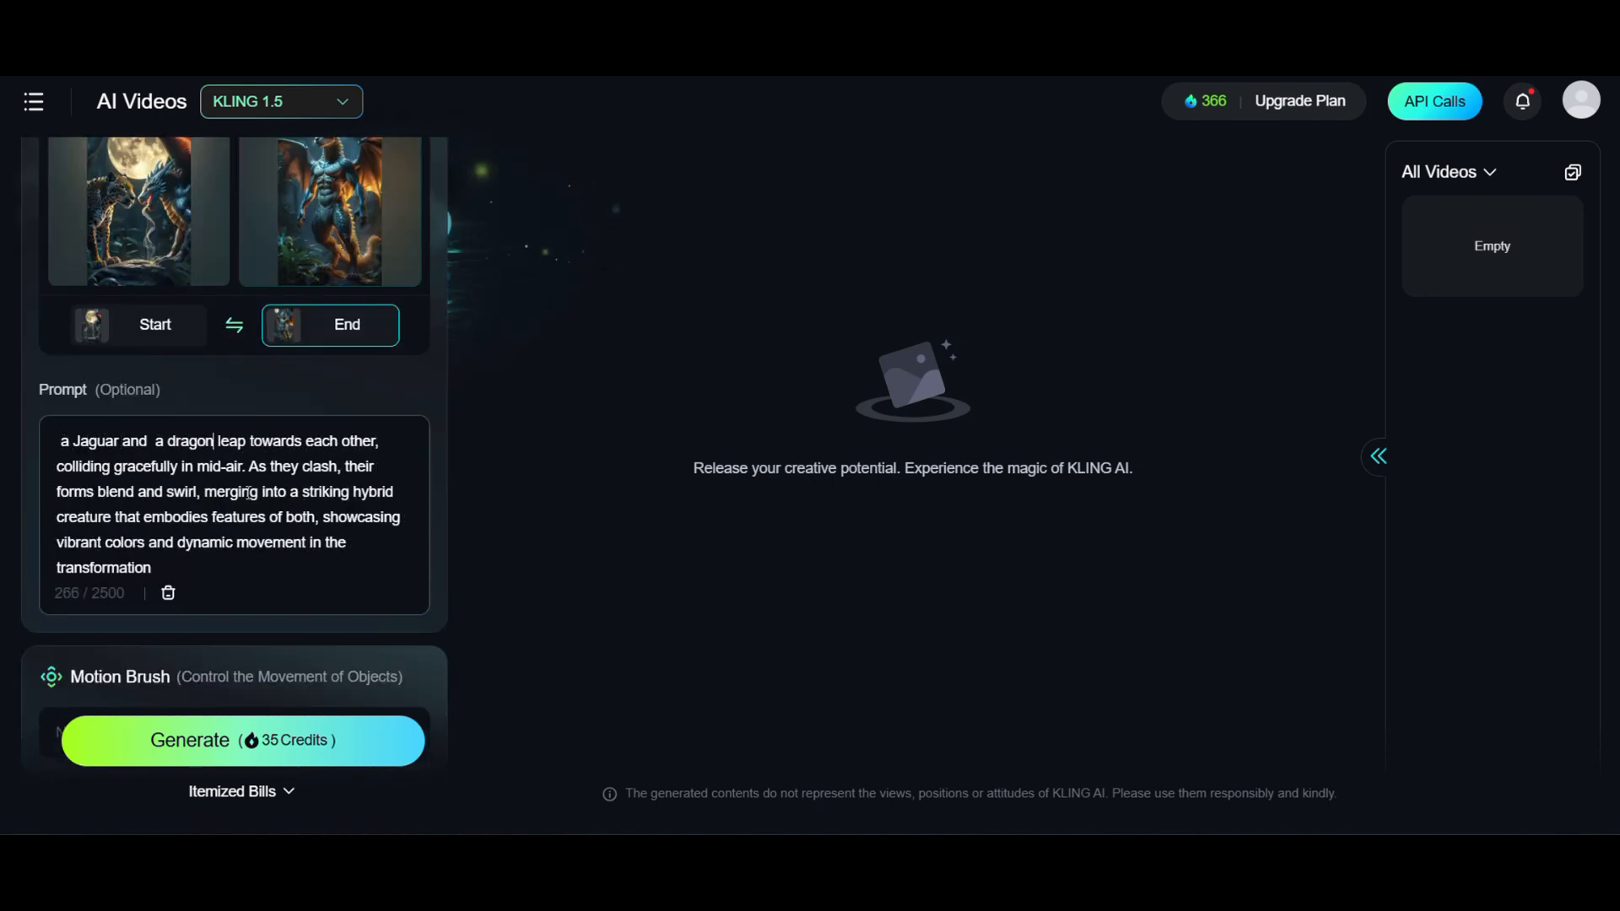
- Generate the fusion video in Professional Mode with a 5s duration and download it
{"action": "scroll", "coordinate": [218, 581], "scroll_direction": "down", "scroll_amount": 4}
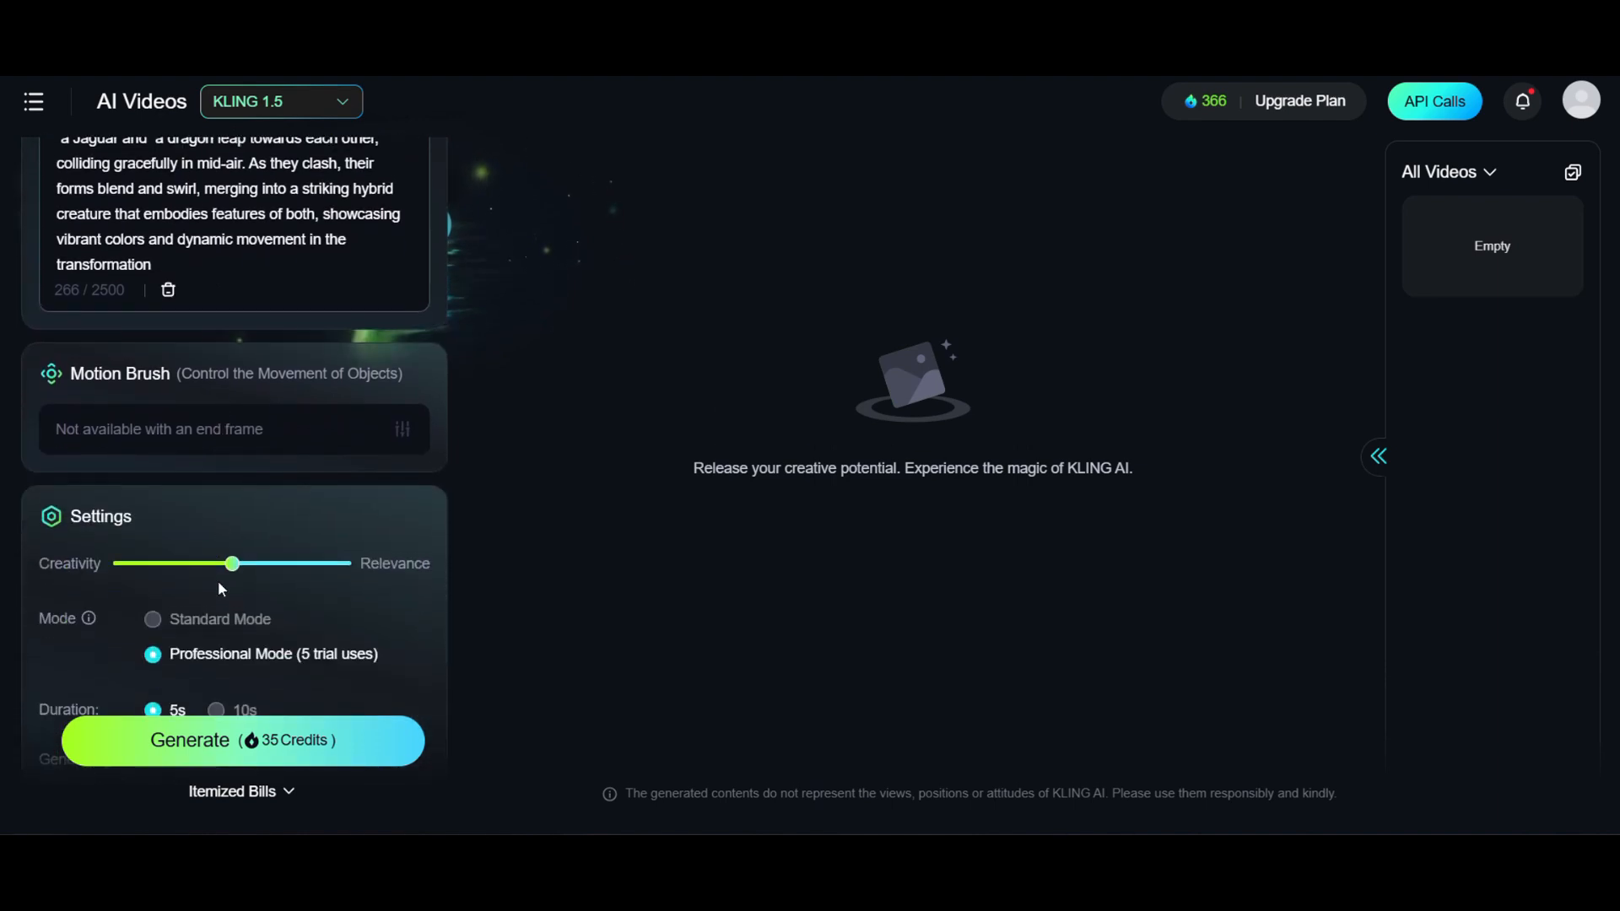
{"action": "scroll", "coordinate": [217, 580], "scroll_direction": "down", "scroll_amount": 6}
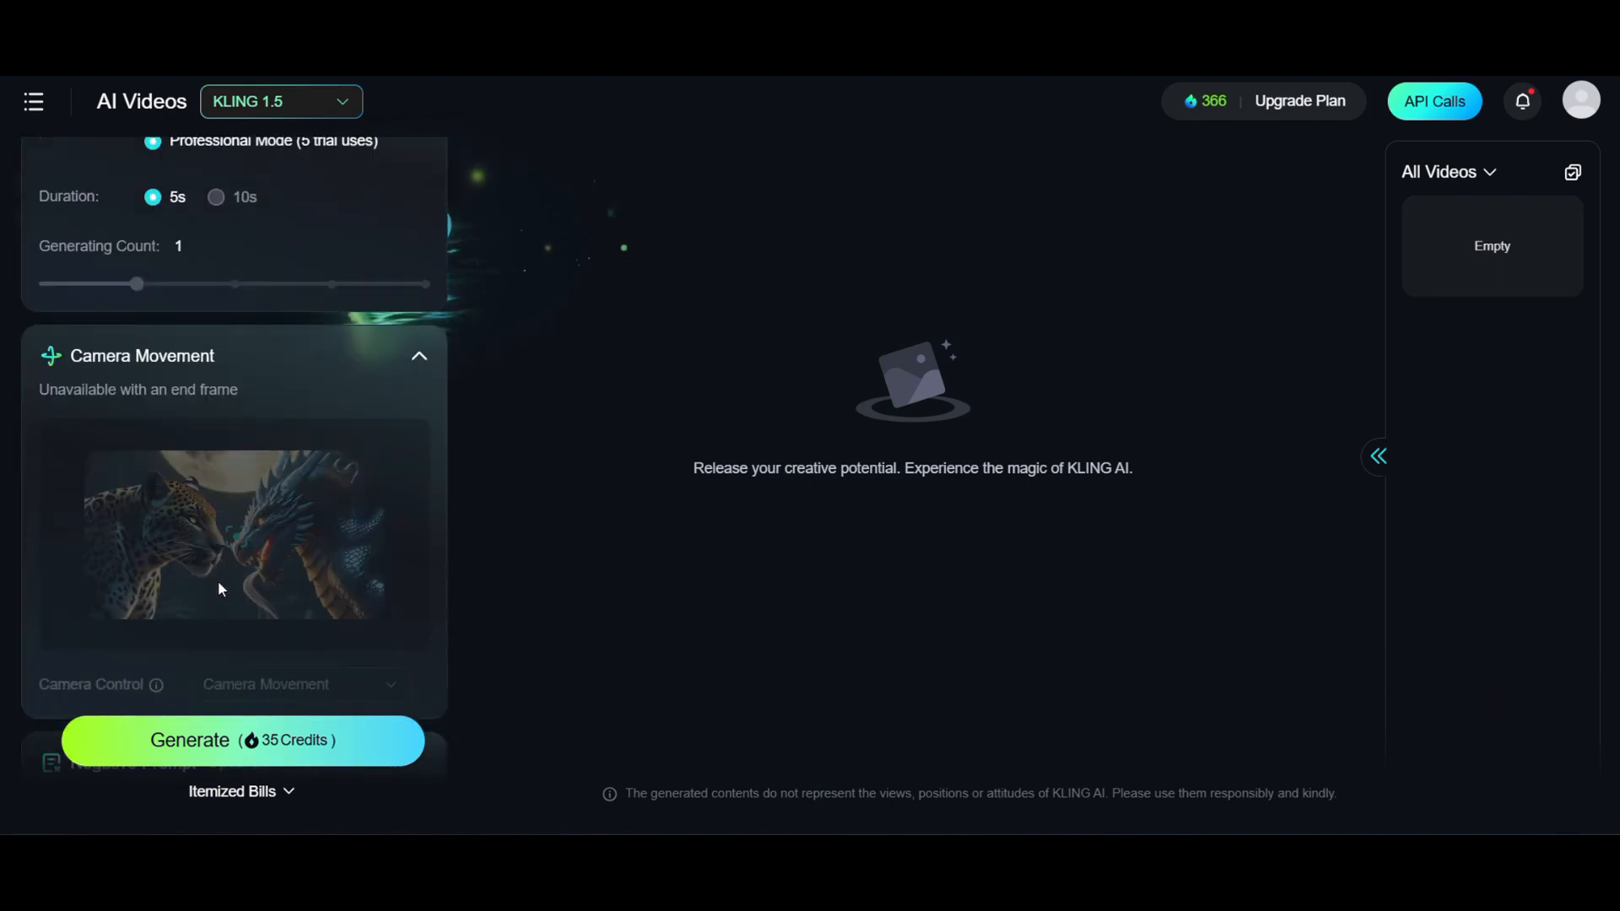
{"action": "scroll", "coordinate": [218, 582], "scroll_direction": "down", "scroll_amount": 3}
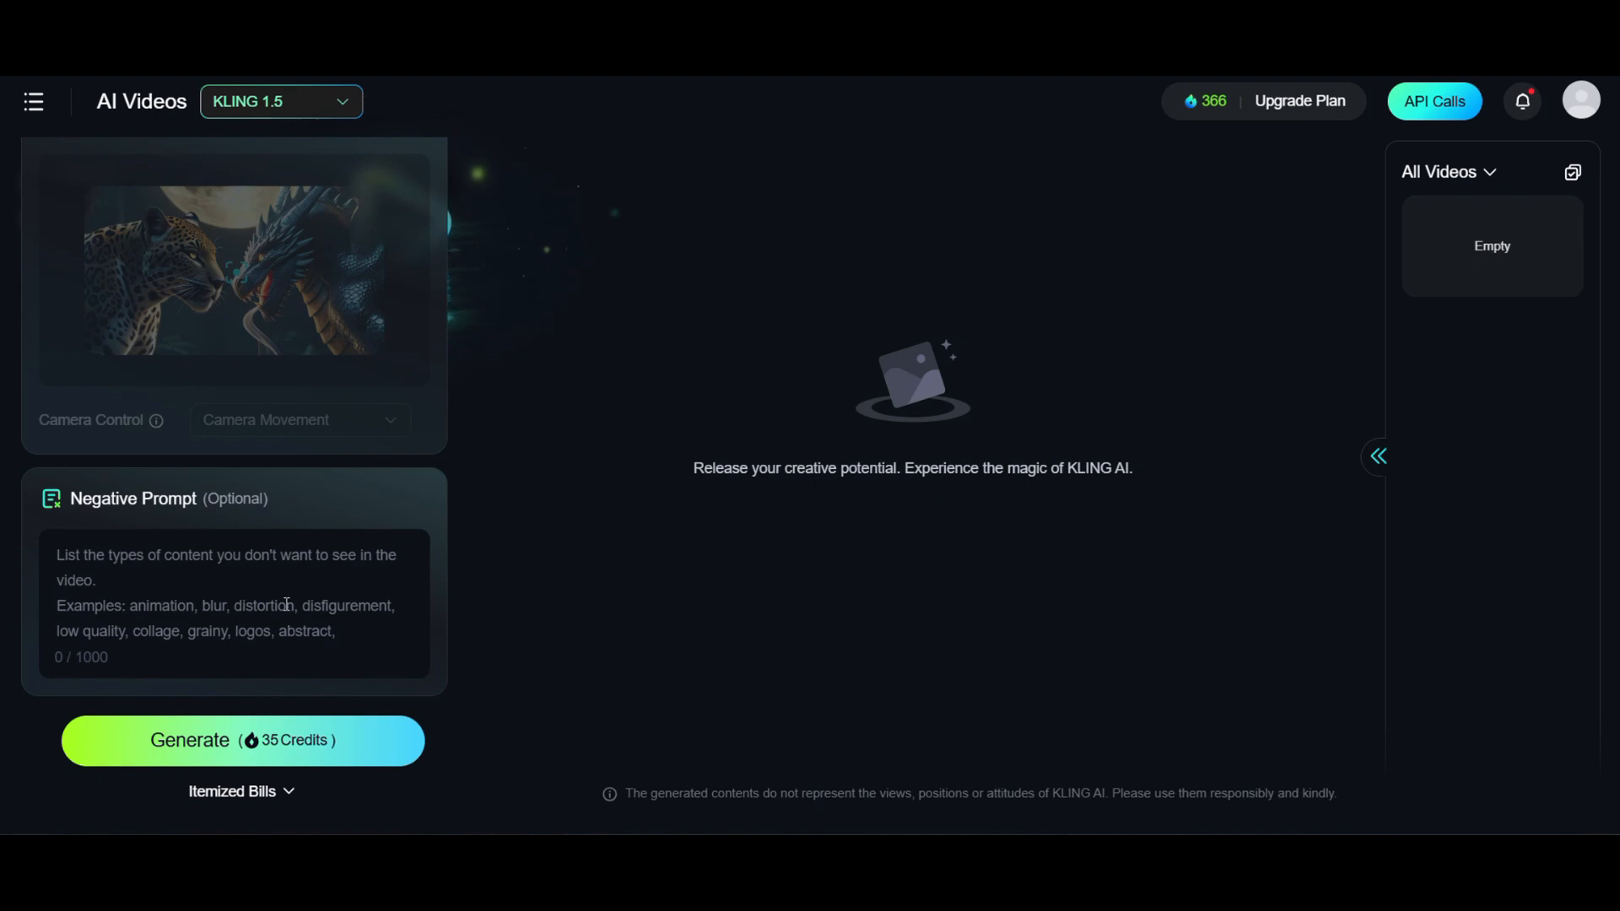
{"action": "left_click", "coordinate": [276, 757]}
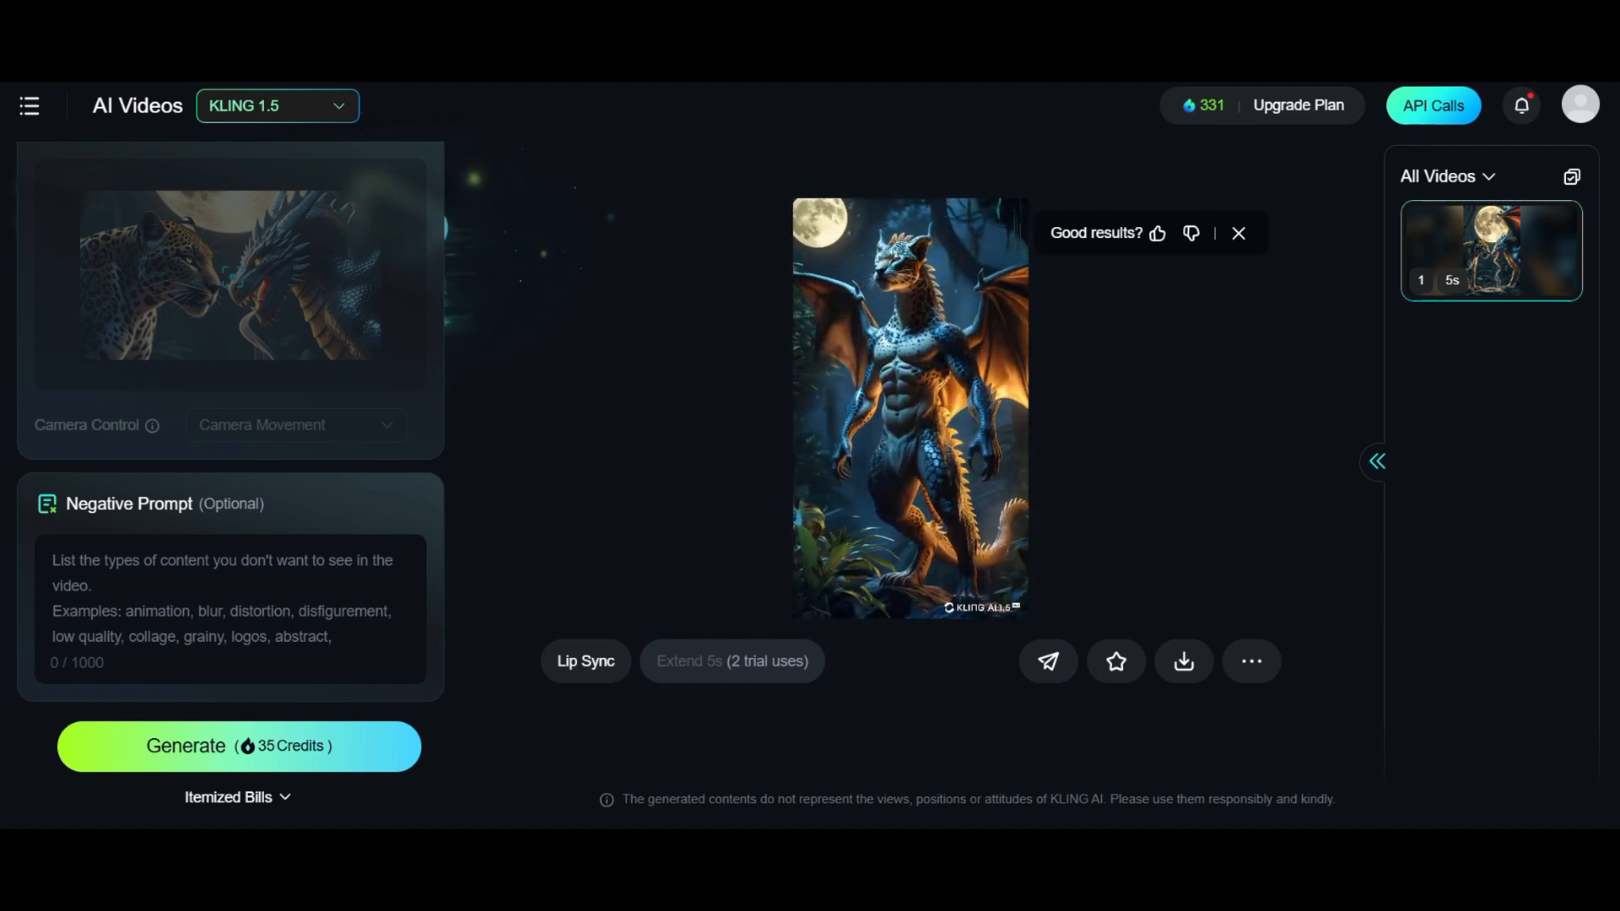
{"action": "left_click", "coordinate": [1182, 665]}
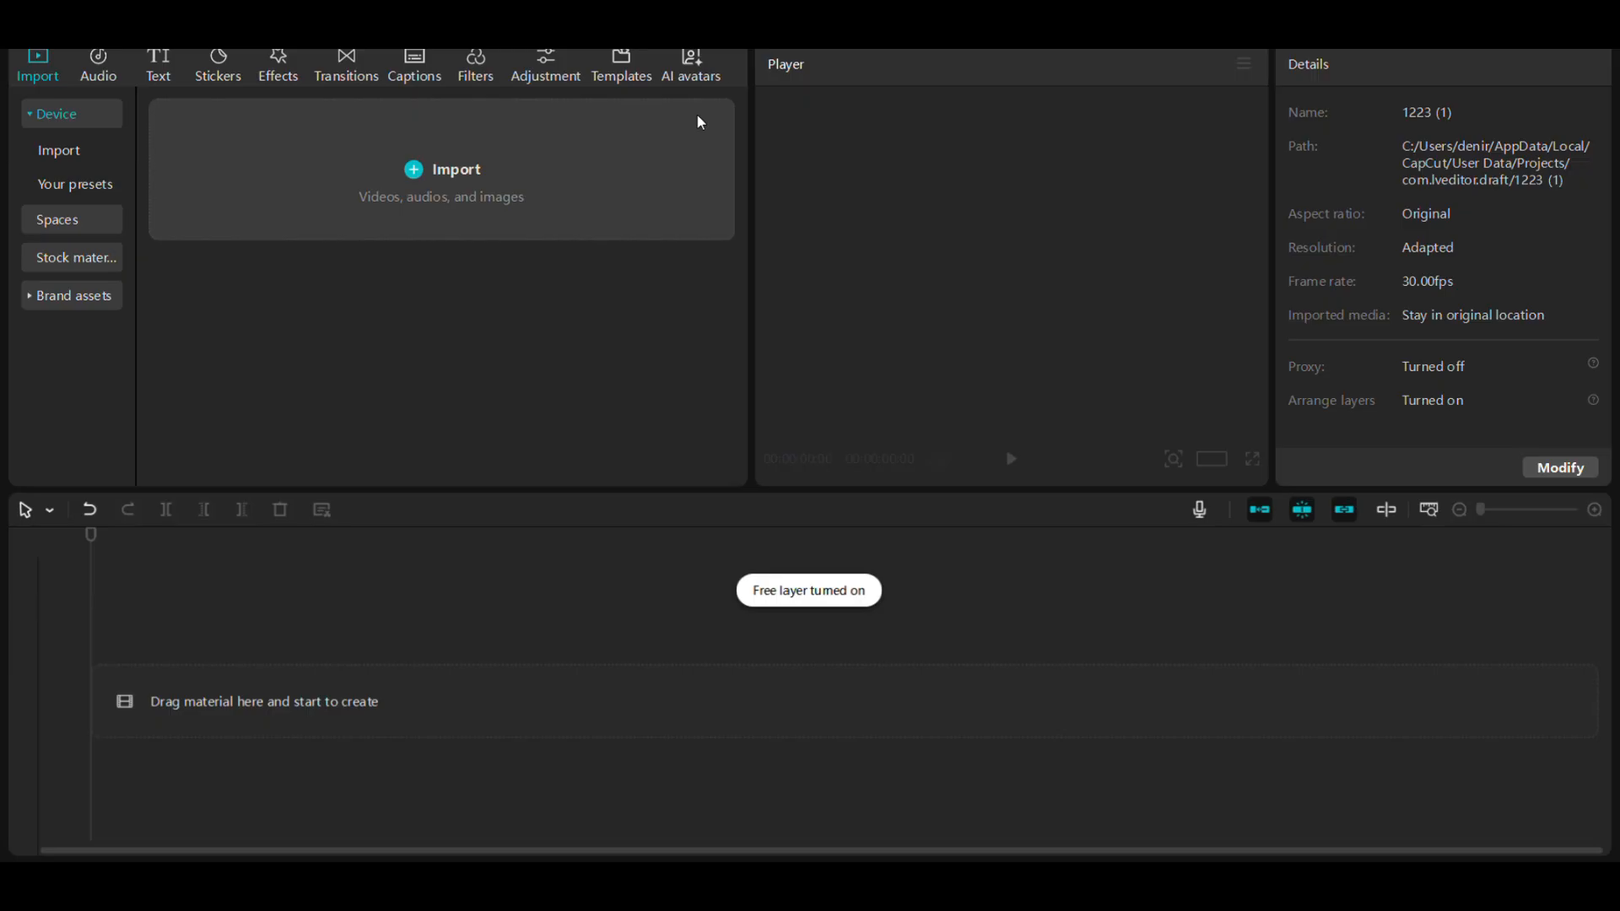
- Import the "video" folder into CapCut and add the jaguar-dragon, horse-eagle and peacock clips to the timeline in that order
{"action": "left_click_drag", "start_coordinate": [699, 122], "coordinate": [443, 177]}
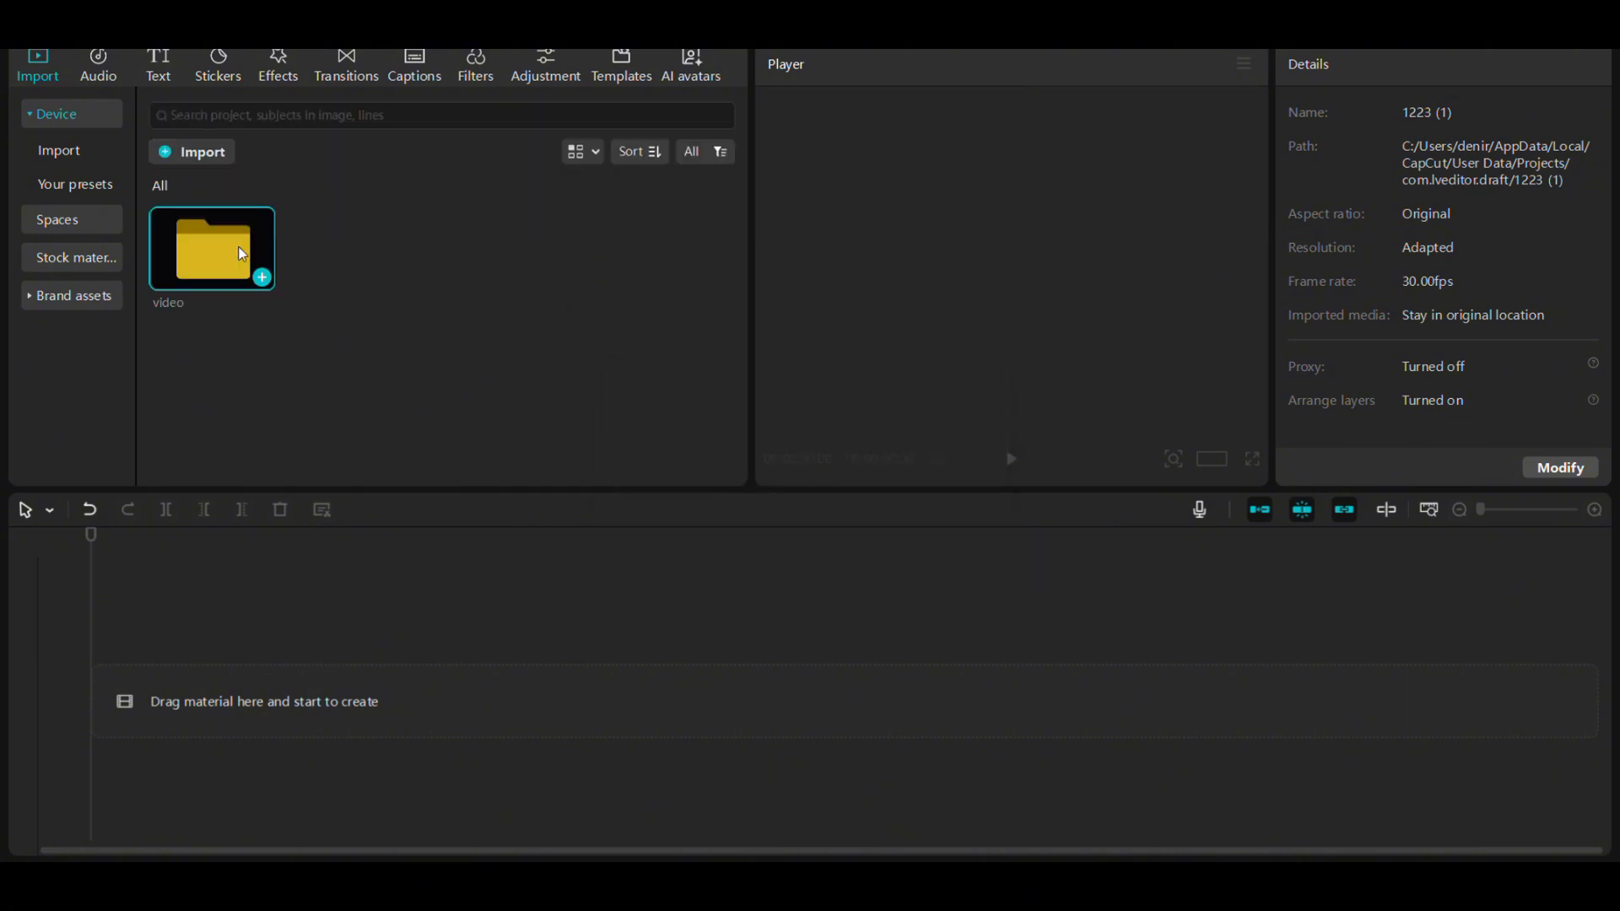
{"action": "double_click", "coordinate": [224, 264]}
{"action": "left_click", "coordinate": [262, 278]}
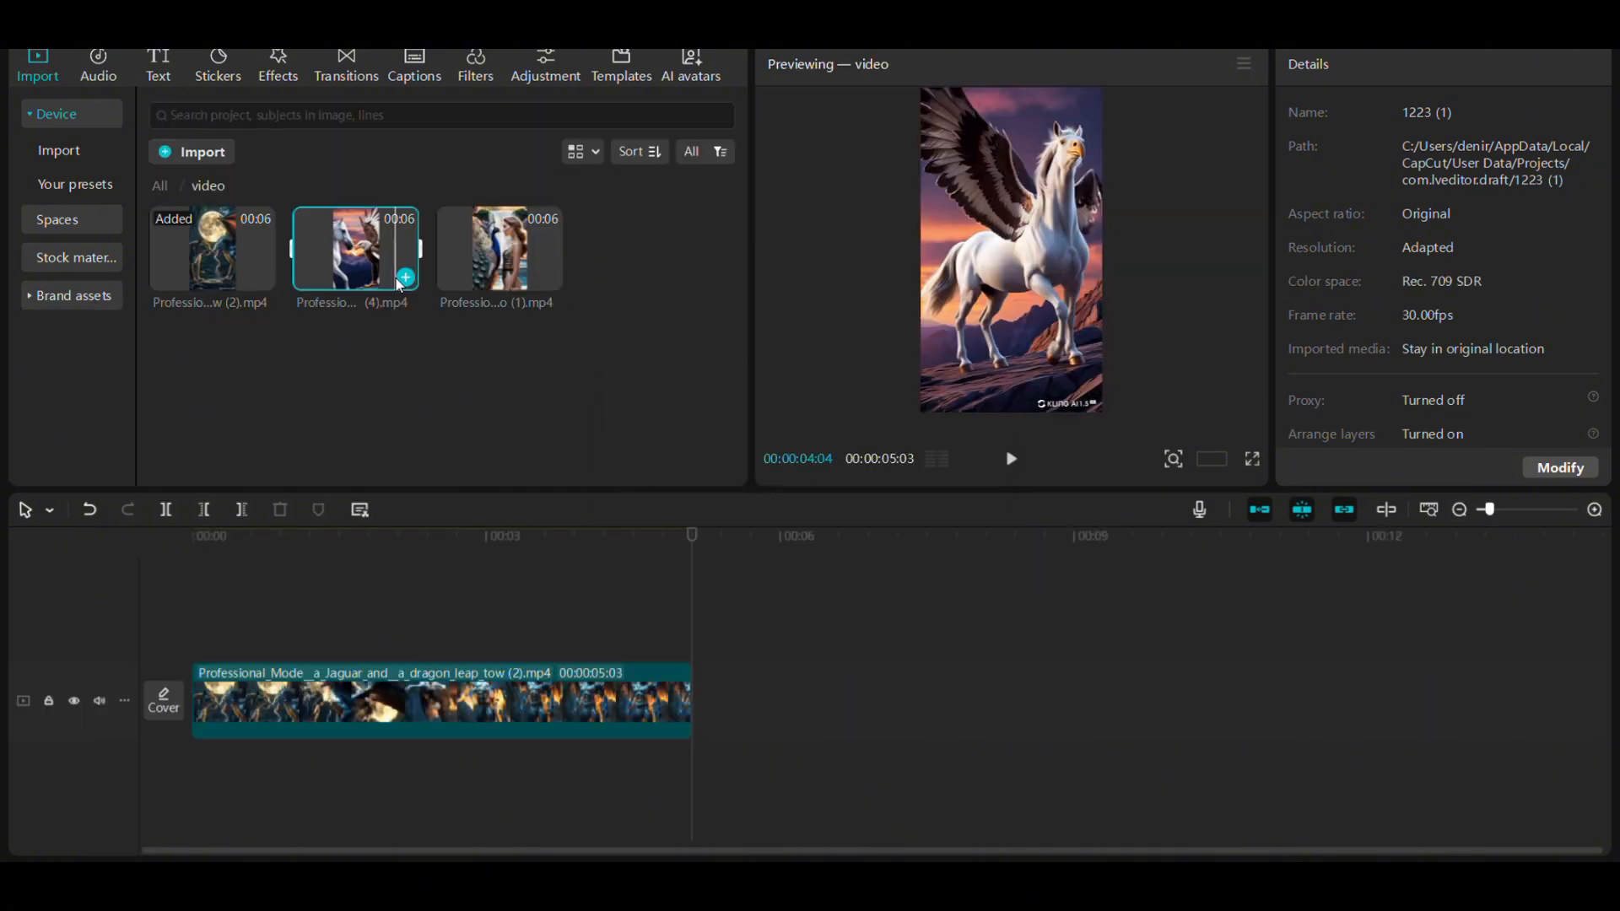
{"action": "left_click", "coordinate": [406, 278]}
{"action": "left_click", "coordinate": [1203, 606]}
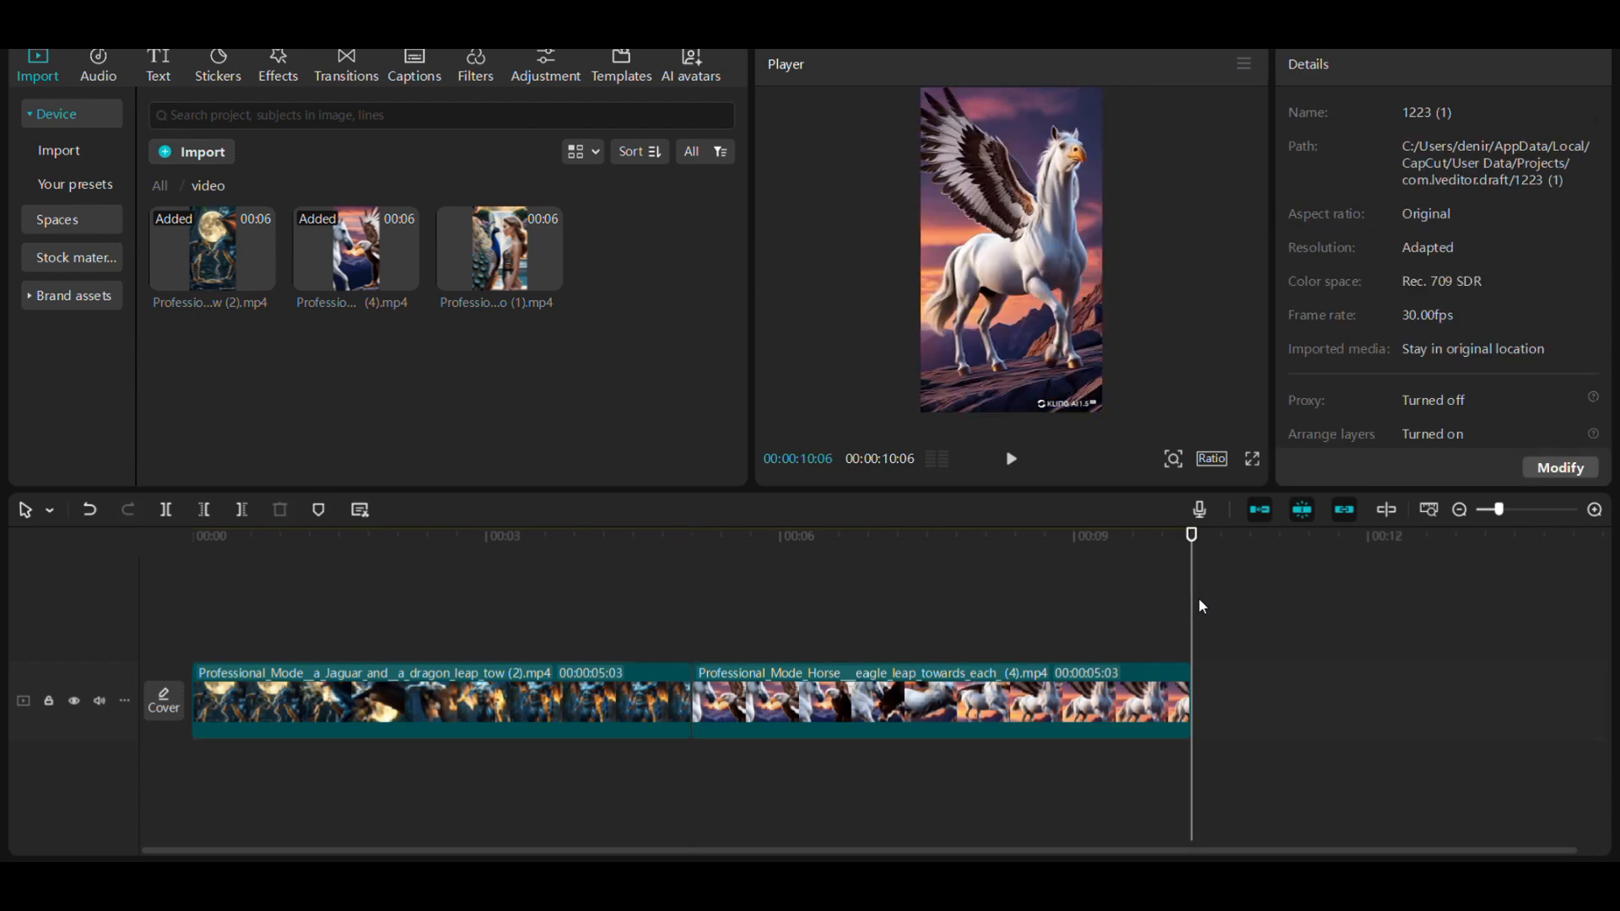
{"action": "left_click", "coordinate": [549, 278]}
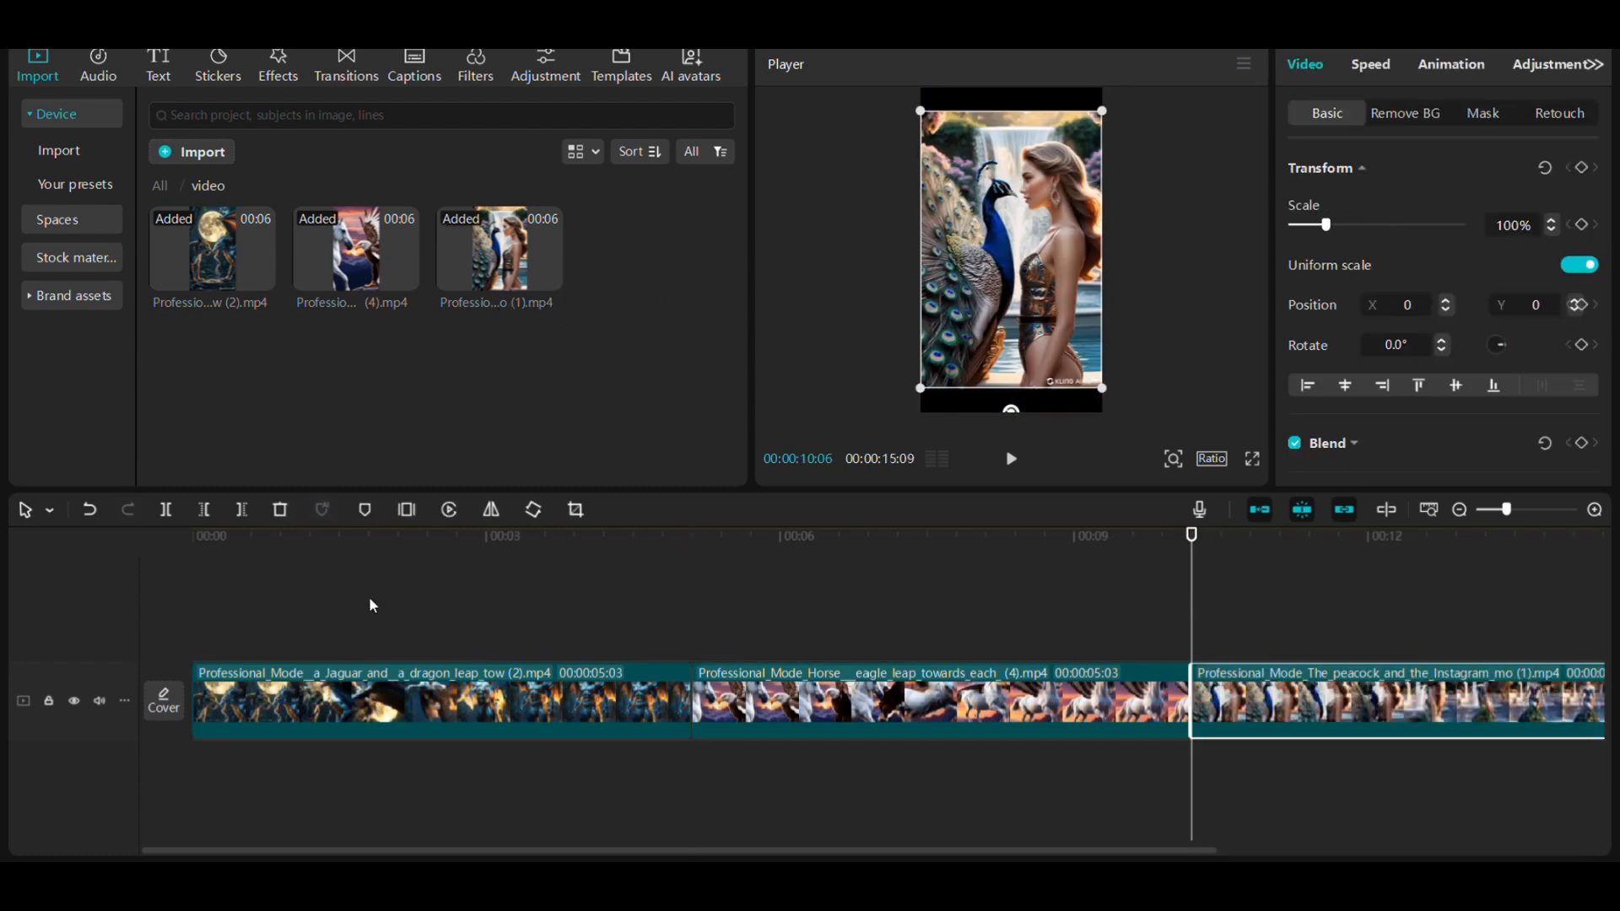
- Select all three clips on the timeline and set their playback speed to 1.7x
{"action": "left_click", "coordinate": [181, 604]}
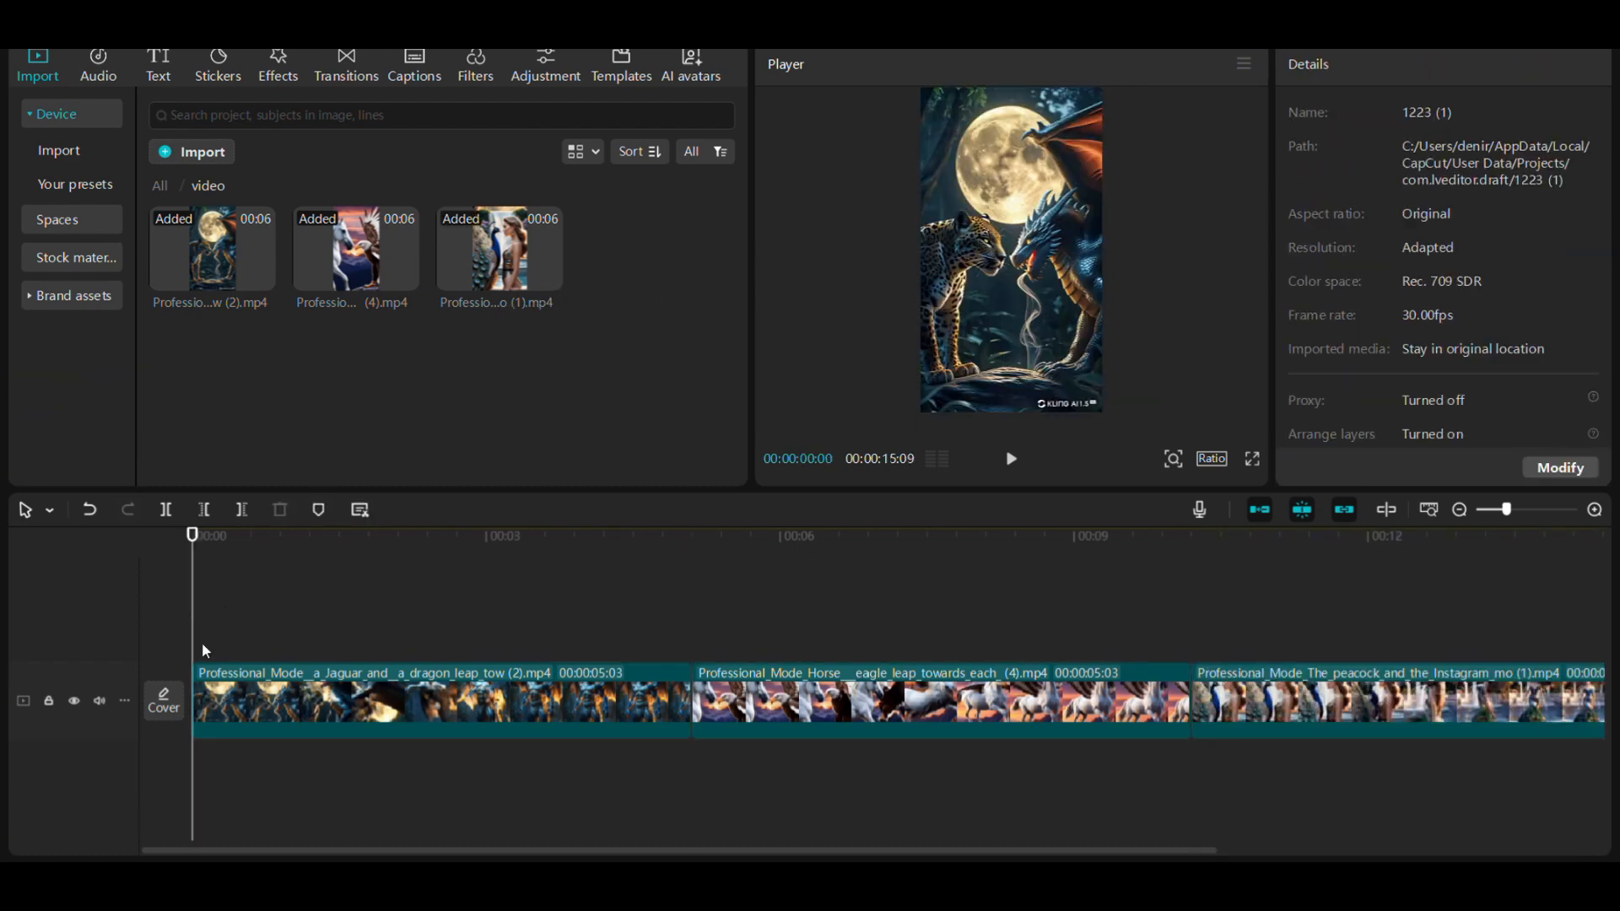
{"action": "left_click_drag", "start_coordinate": [201, 641], "coordinate": [1306, 740]}
{"action": "left_click", "coordinate": [1372, 67]}
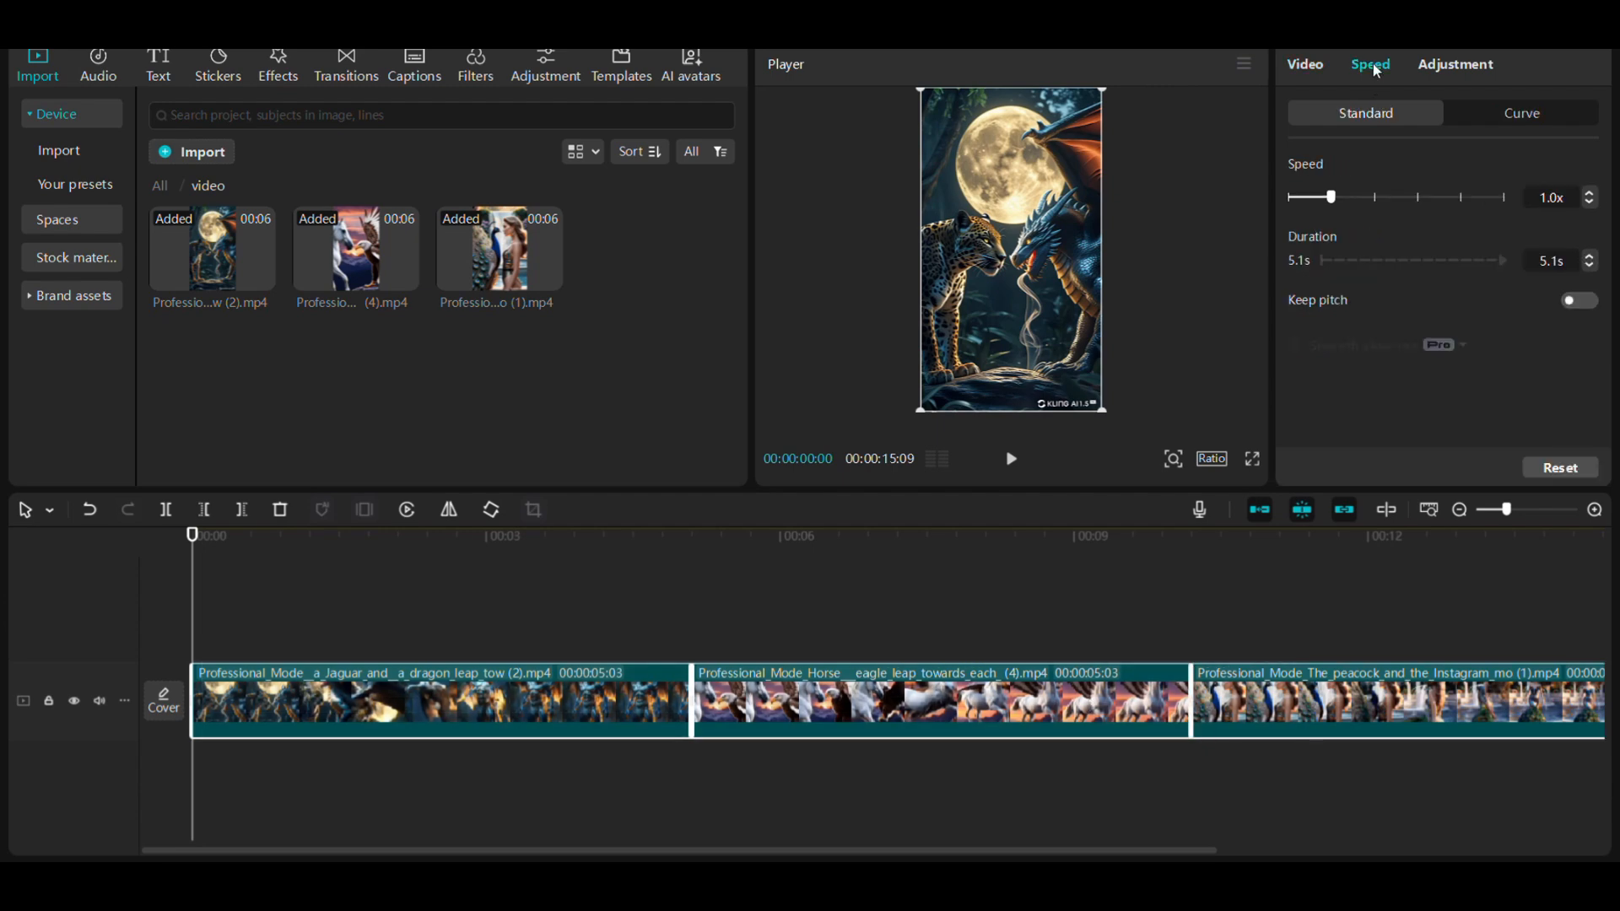
{"action": "left_click", "coordinate": [1591, 193]}
{"action": "left_click", "coordinate": [1590, 194]}
{"action": "left_click", "coordinate": [1591, 193]}
{"action": "left_click", "coordinate": [1591, 193]}
{"action": "left_click", "coordinate": [1591, 193]}
{"action": "left_click", "coordinate": [1590, 193]}
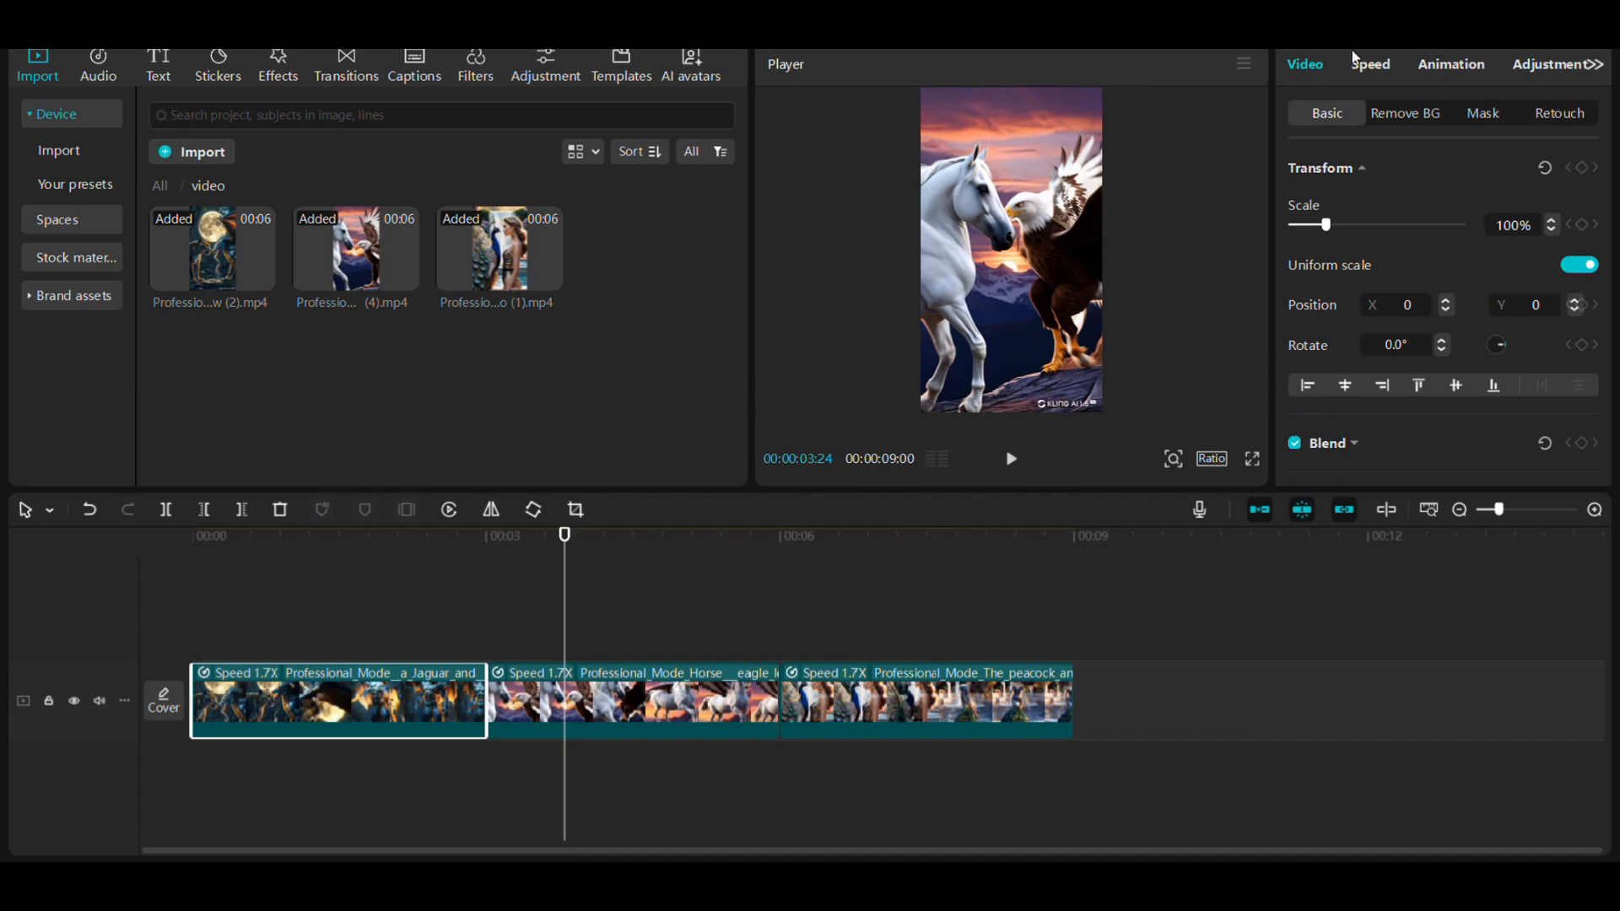
- Apply the Zoom Out entrance animation to the jaguar-dragon, horse-eagle and peacock clips
{"action": "left_click", "coordinate": [1446, 67]}
{"action": "scroll", "coordinate": [1333, 338], "scroll_direction": "down", "scroll_amount": 1}
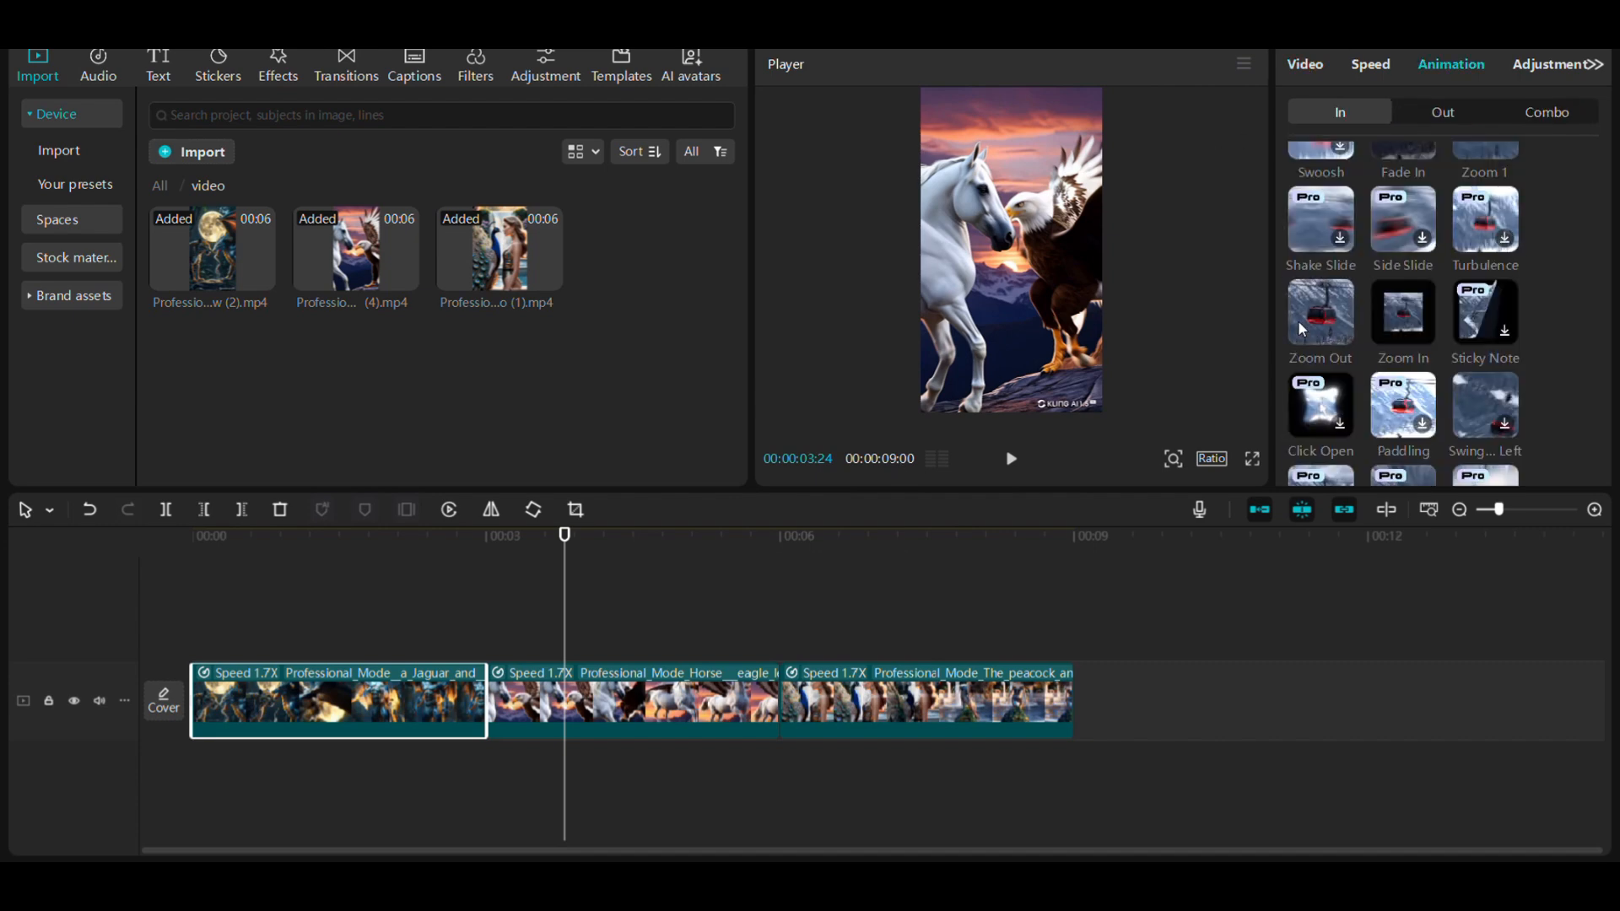
{"action": "left_click", "coordinate": [1299, 319]}
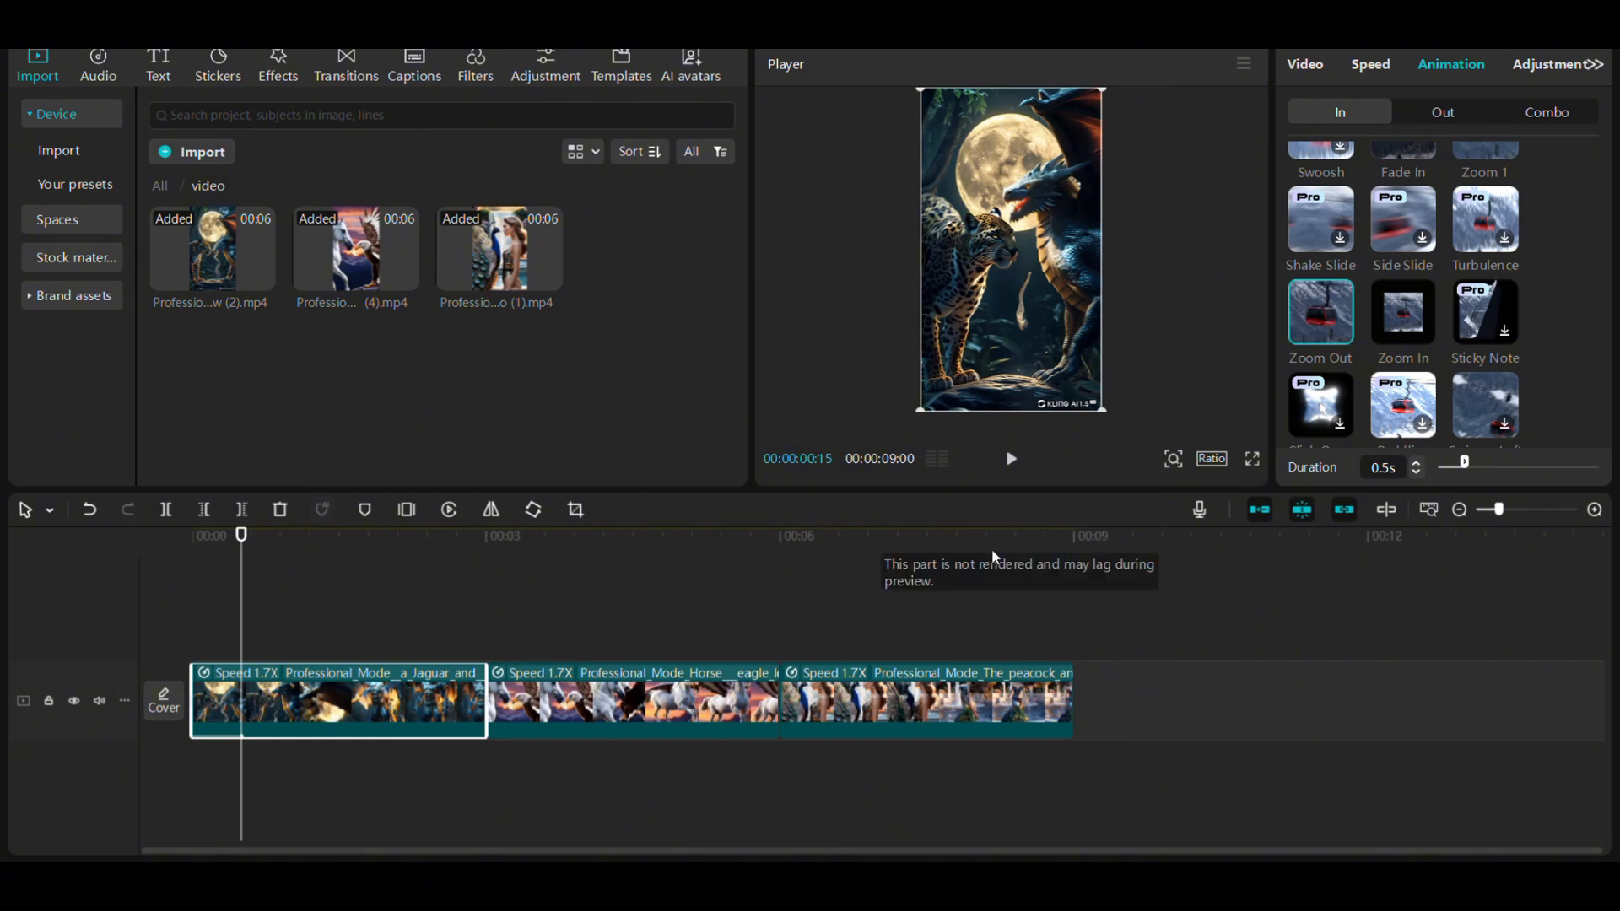
{"action": "left_click", "coordinate": [650, 699]}
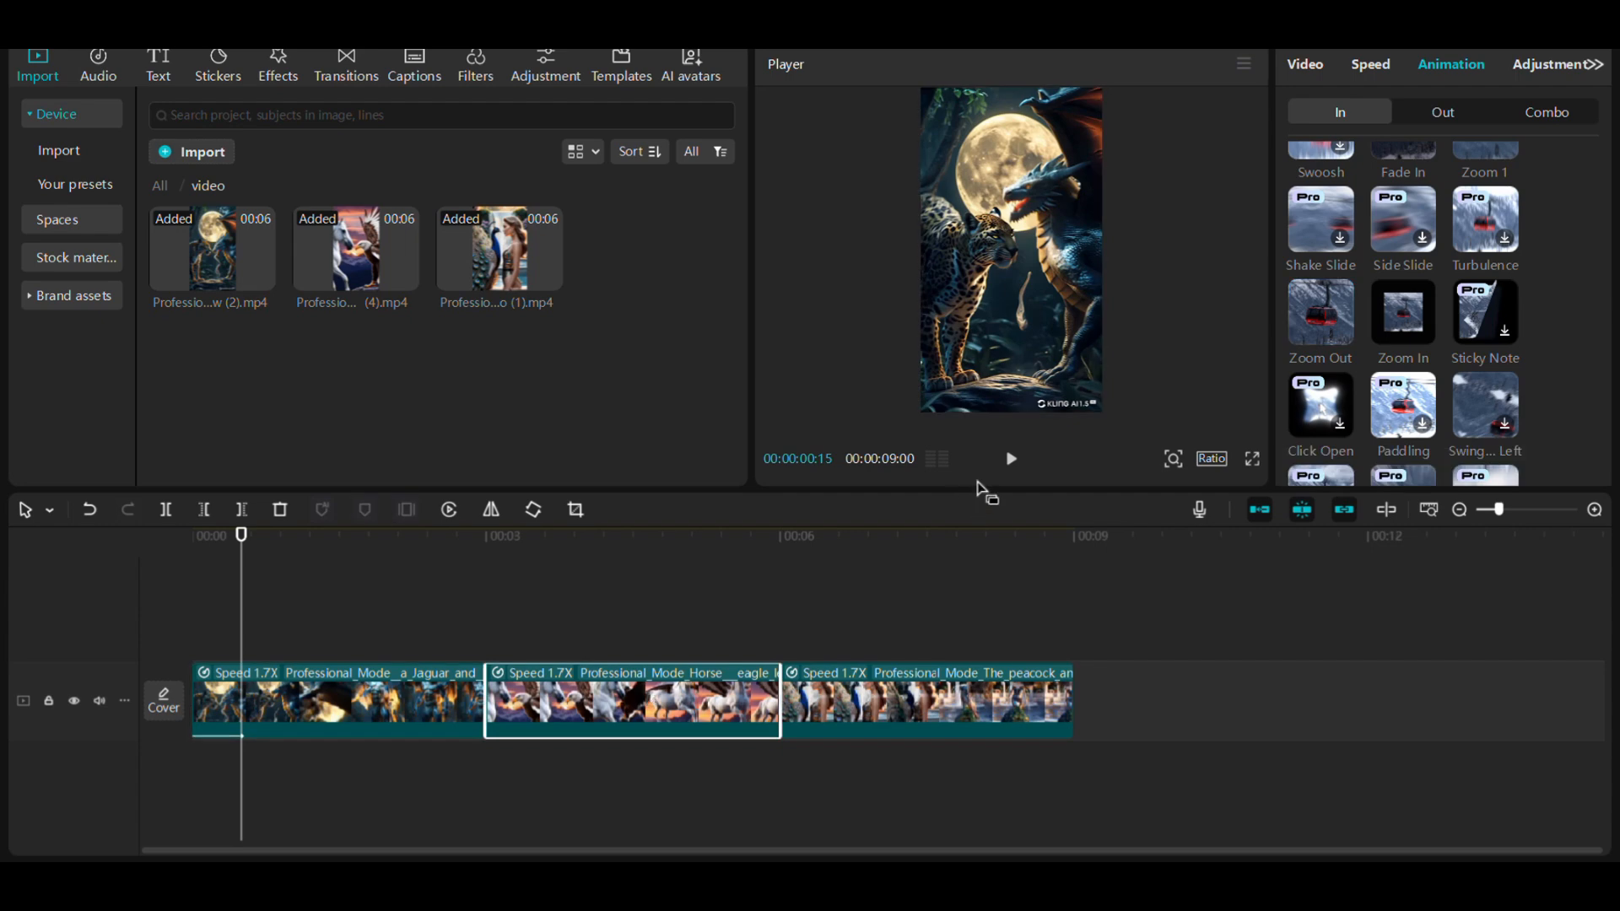
{"action": "left_click", "coordinate": [1306, 313]}
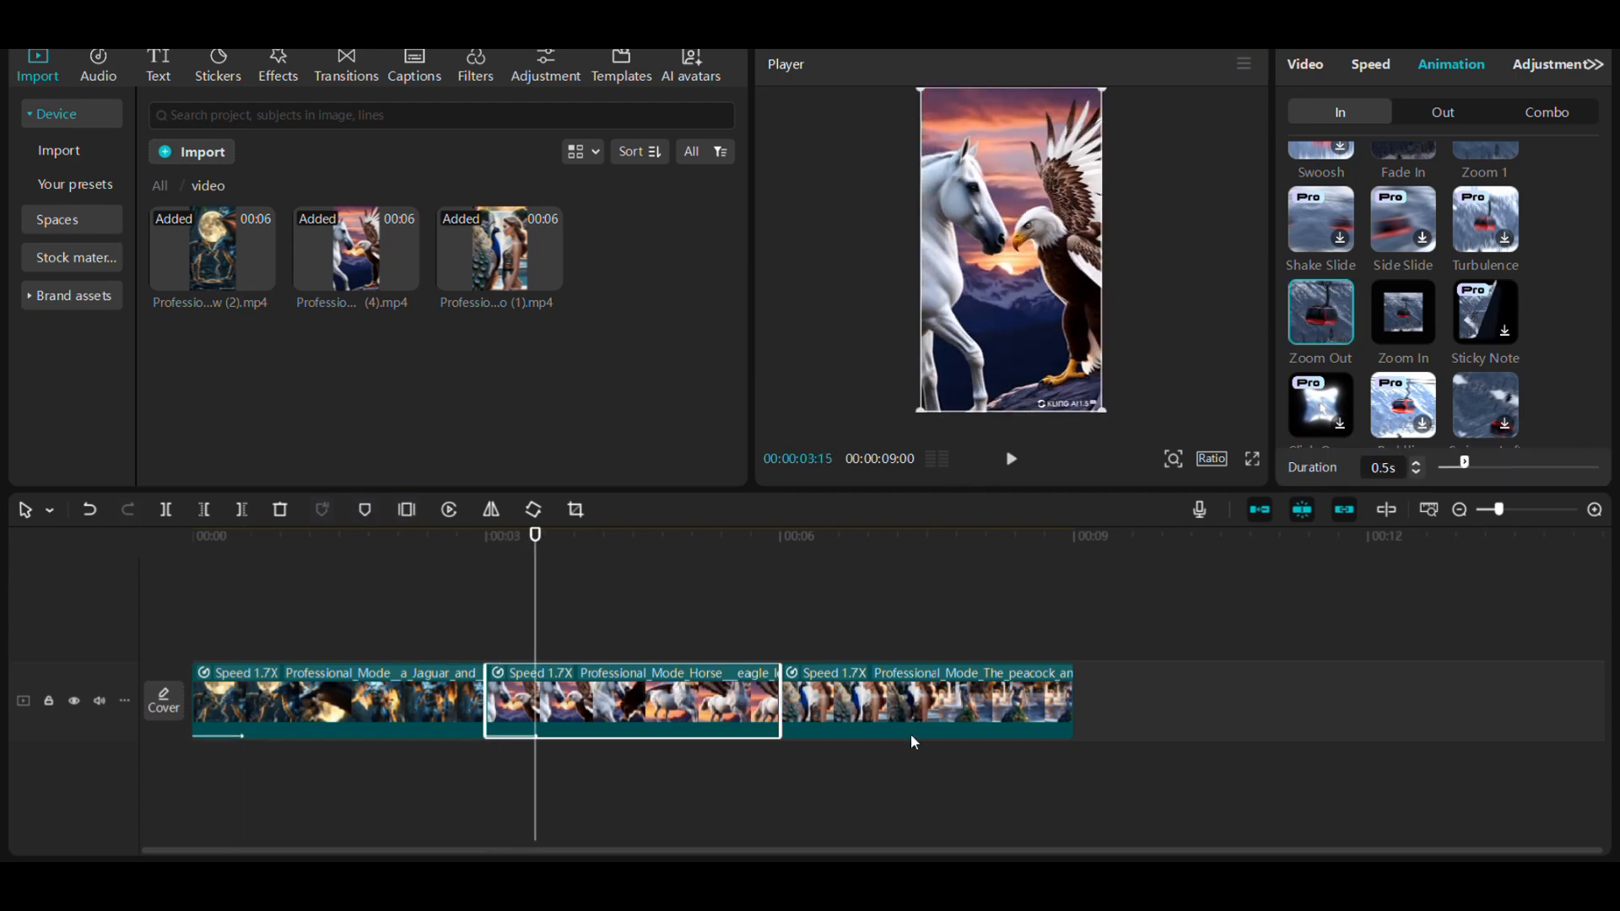
{"action": "left_click", "coordinate": [919, 725]}
{"action": "left_click", "coordinate": [1309, 316]}
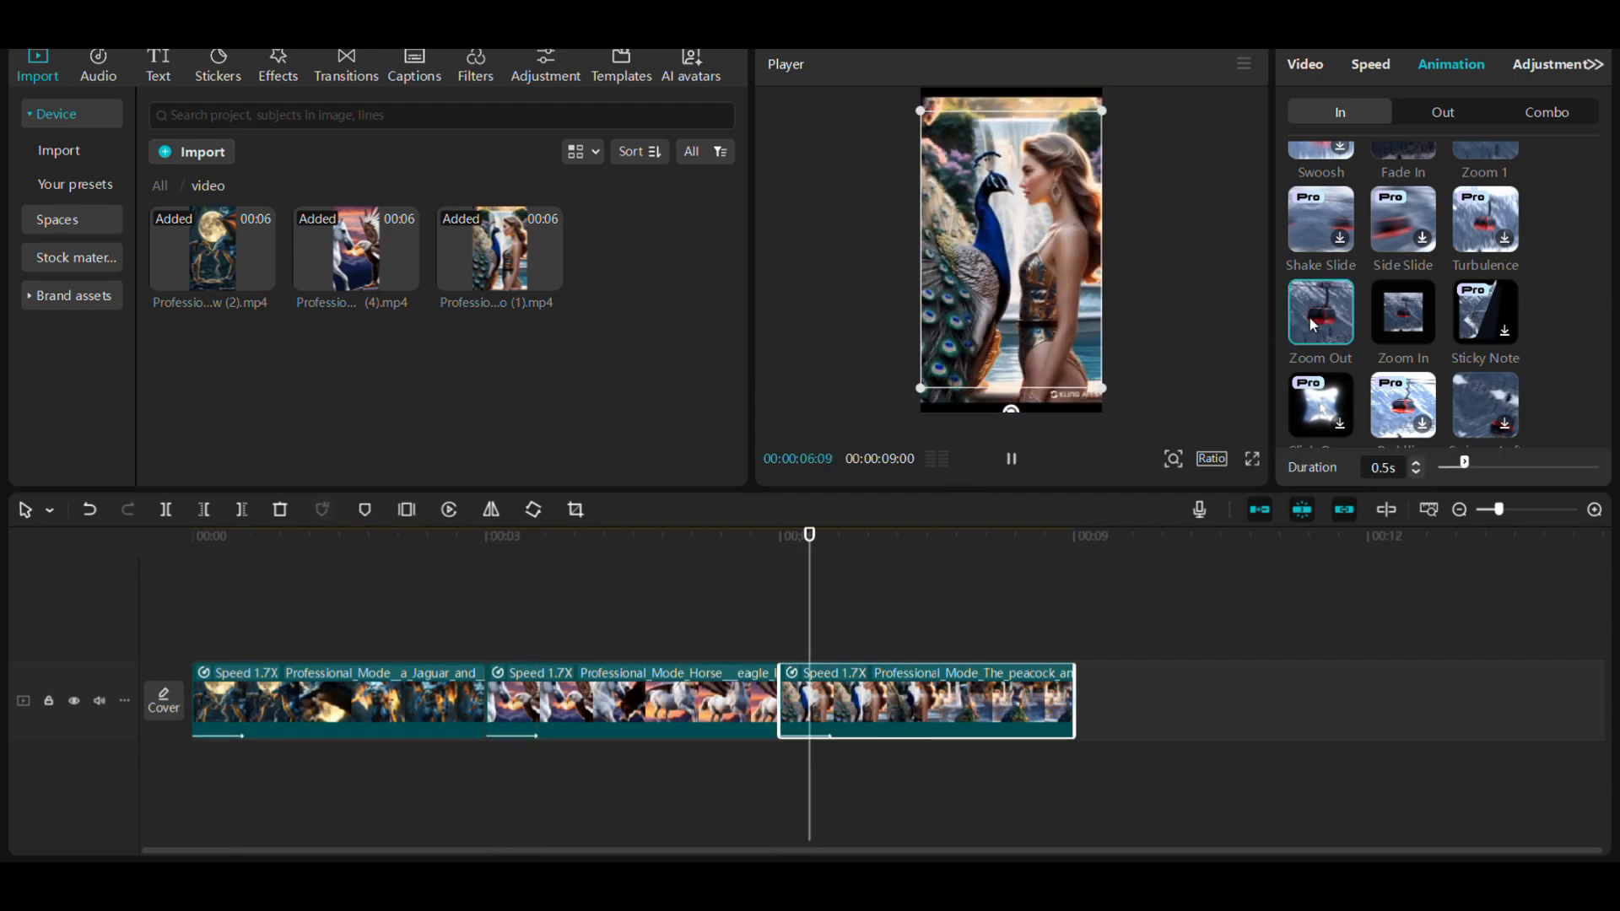
- Add a Mix transition between the first two clips, shorten it to 0.2s and apply it to all cuts
{"action": "left_click", "coordinate": [362, 80]}
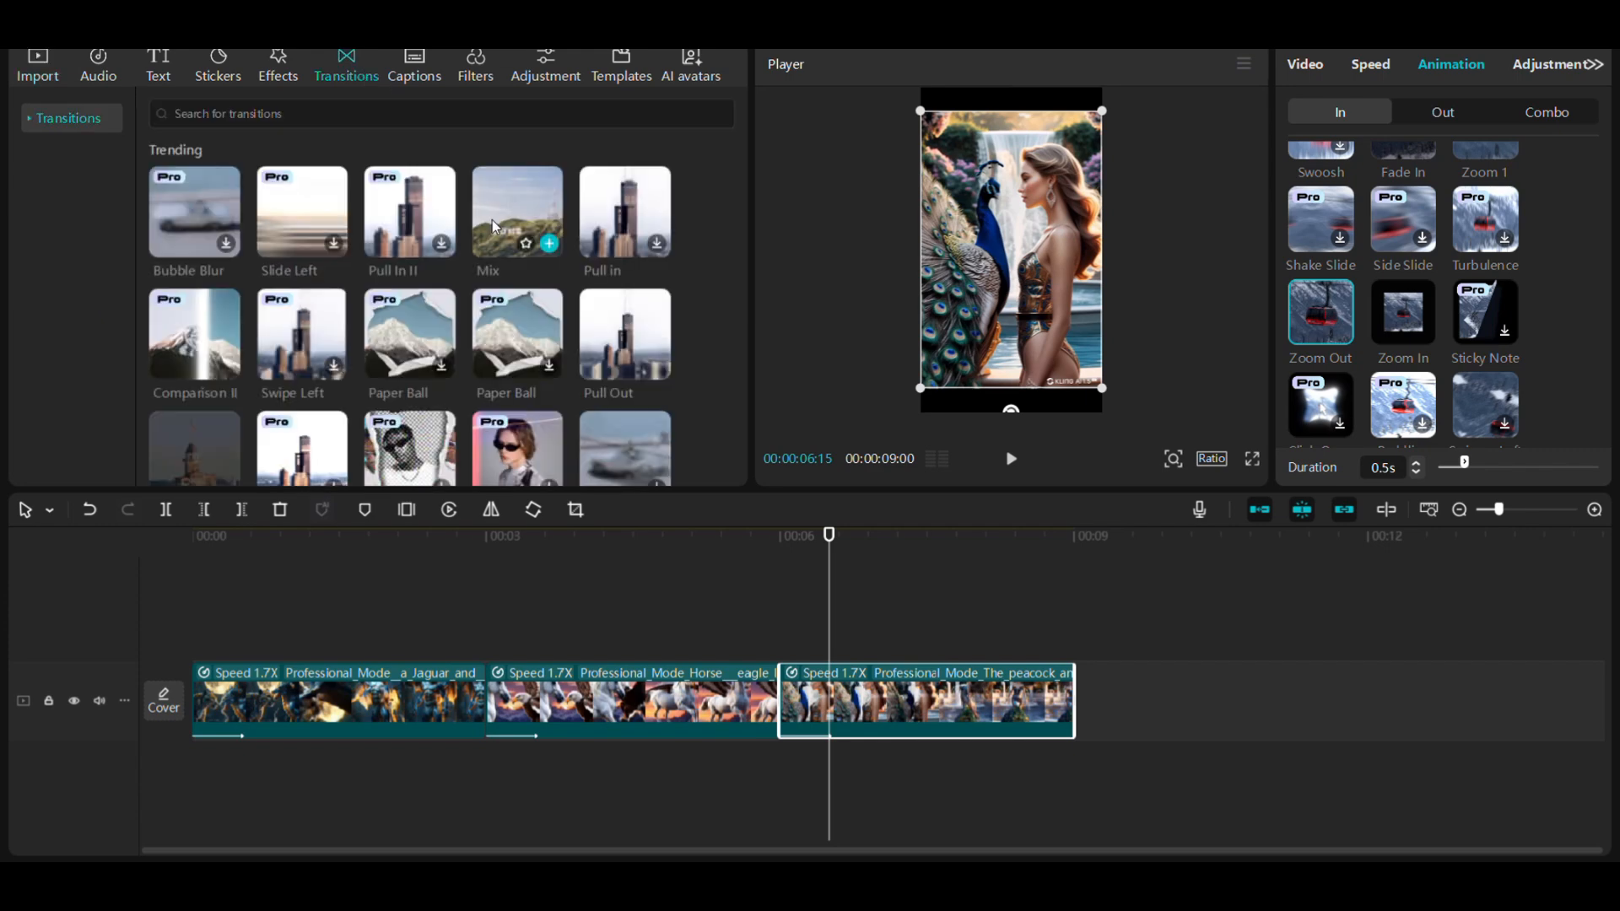
{"action": "left_click_drag", "start_coordinate": [501, 237], "coordinate": [464, 713]}
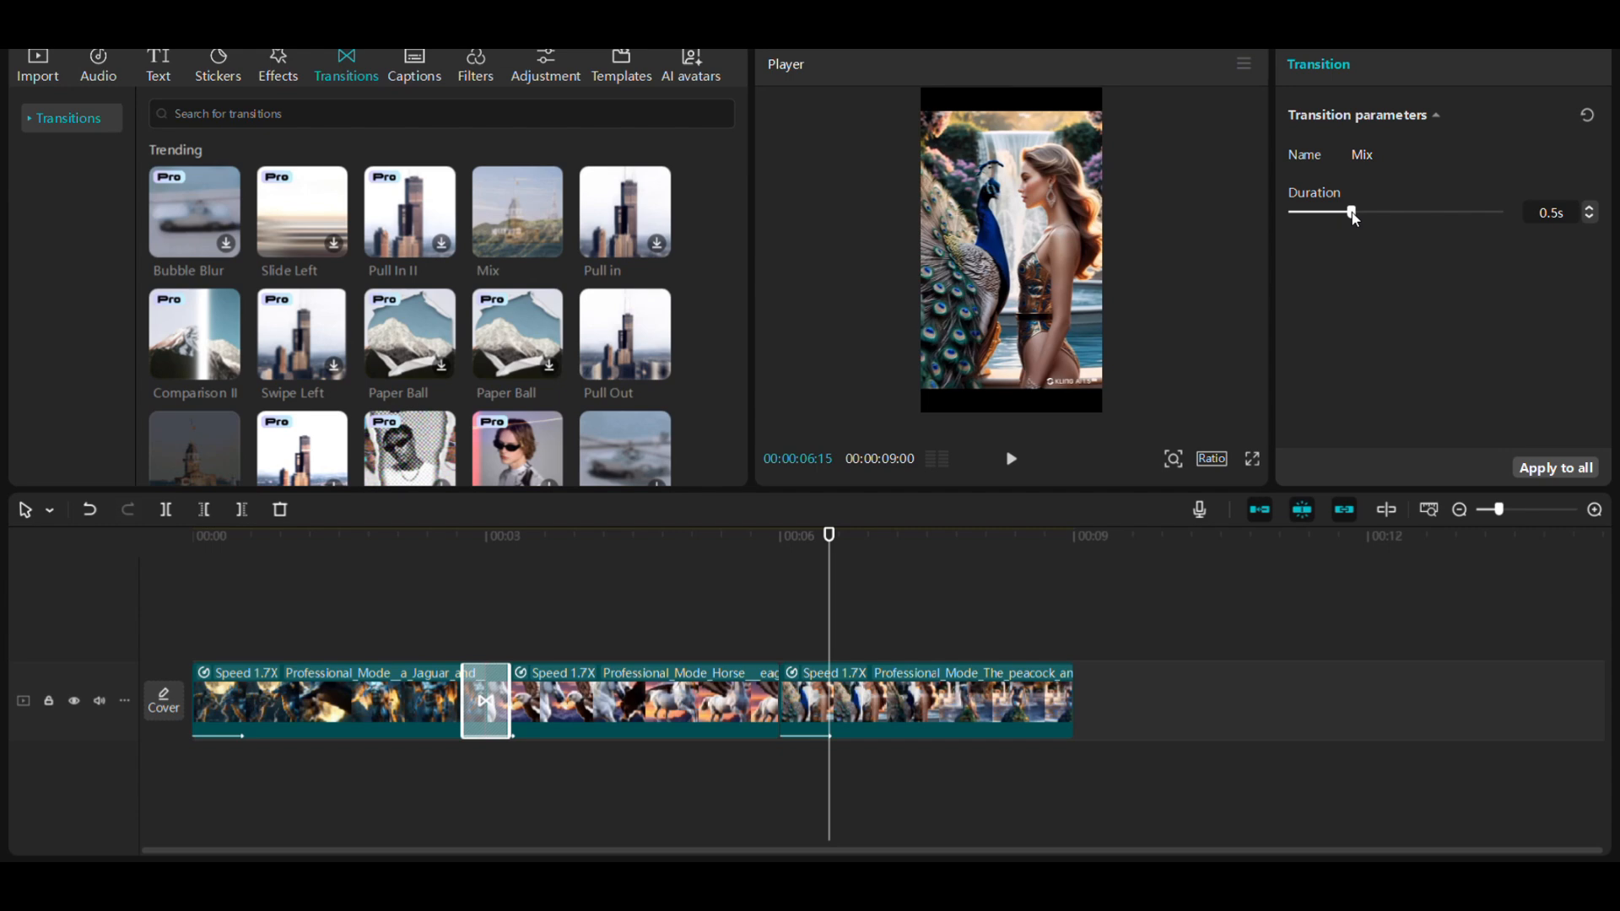
{"action": "left_click_drag", "start_coordinate": [1353, 219], "coordinate": [1329, 218]}
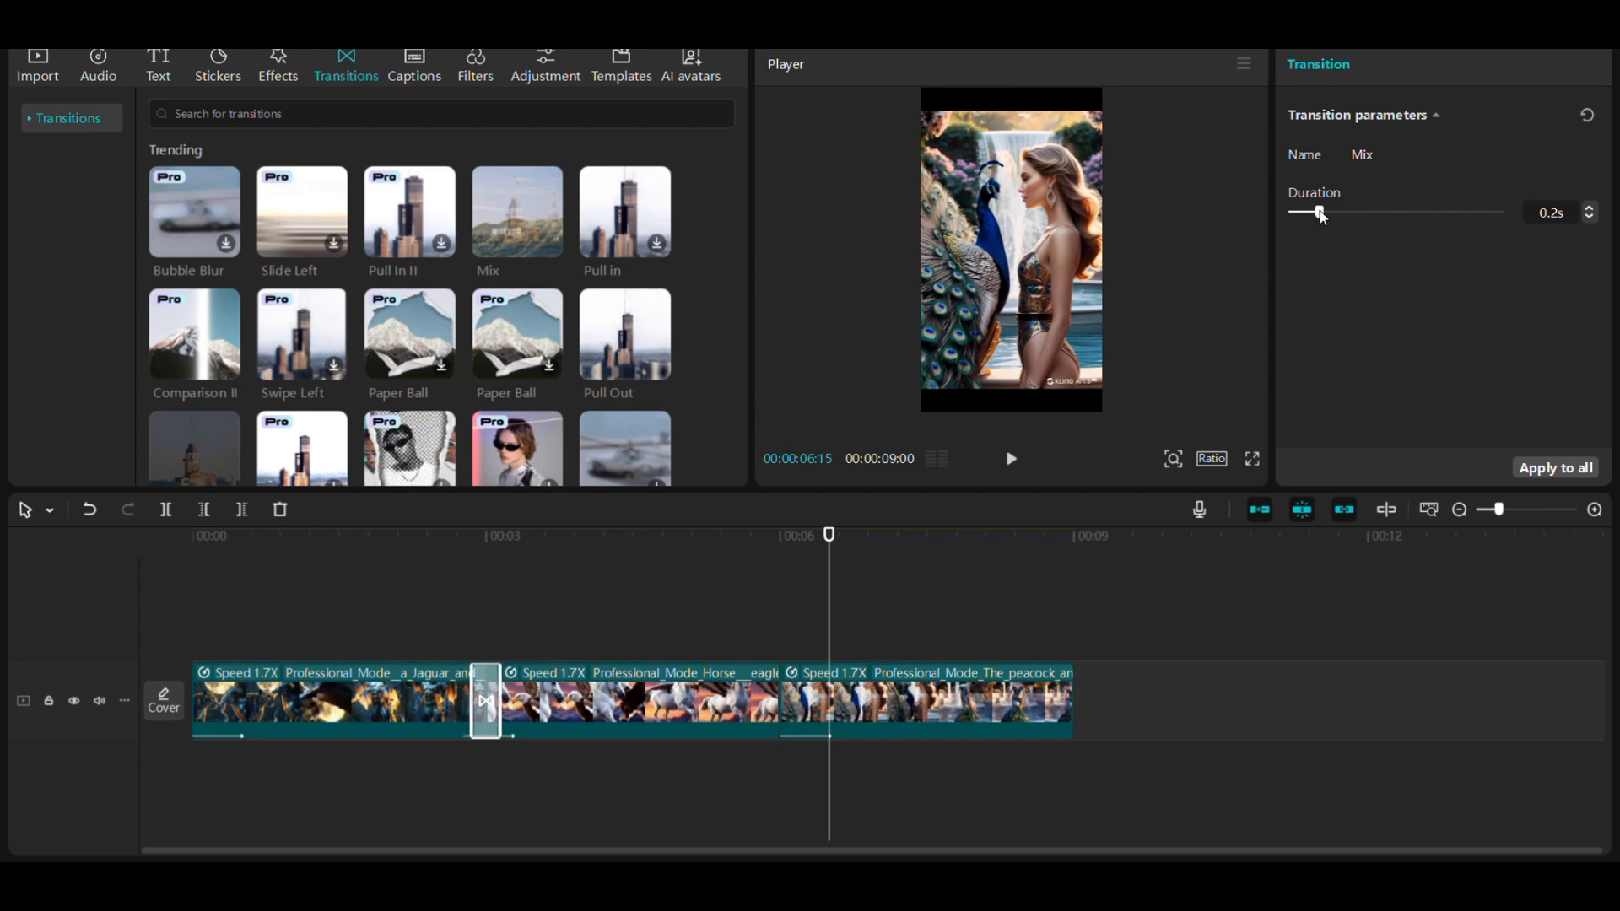
{"action": "left_click", "coordinate": [1549, 473]}
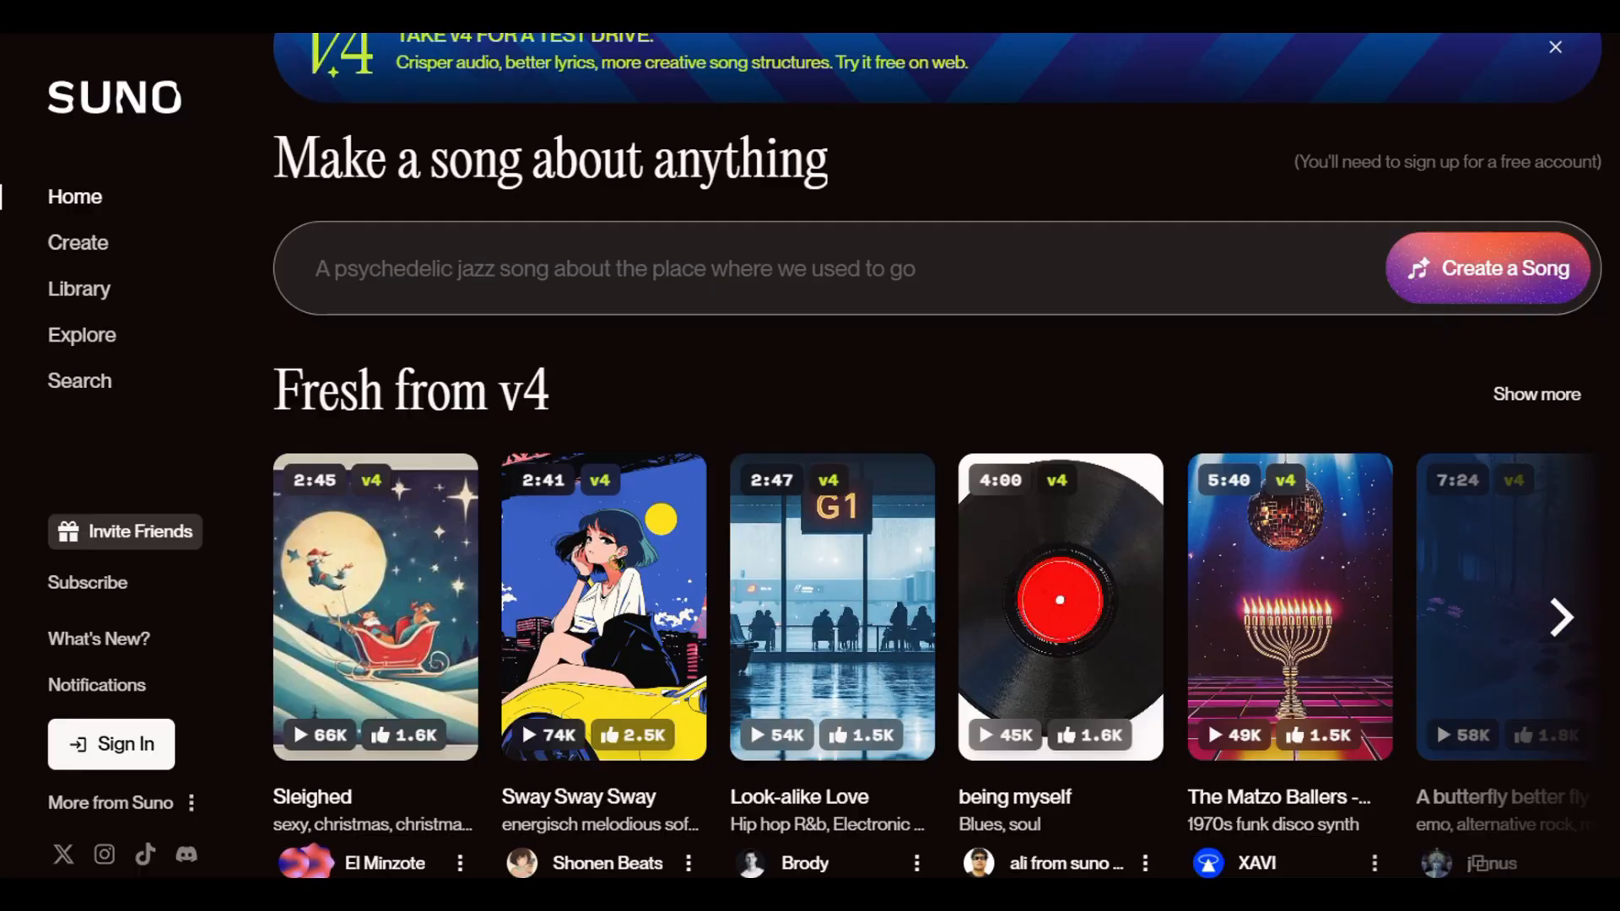
- Browse the songs on Suno and the "no copyright music cinematic" tracks on Pixabay for background music
{"action": "scroll", "coordinate": [1207, 718], "scroll_direction": "down", "scroll_amount": 7}
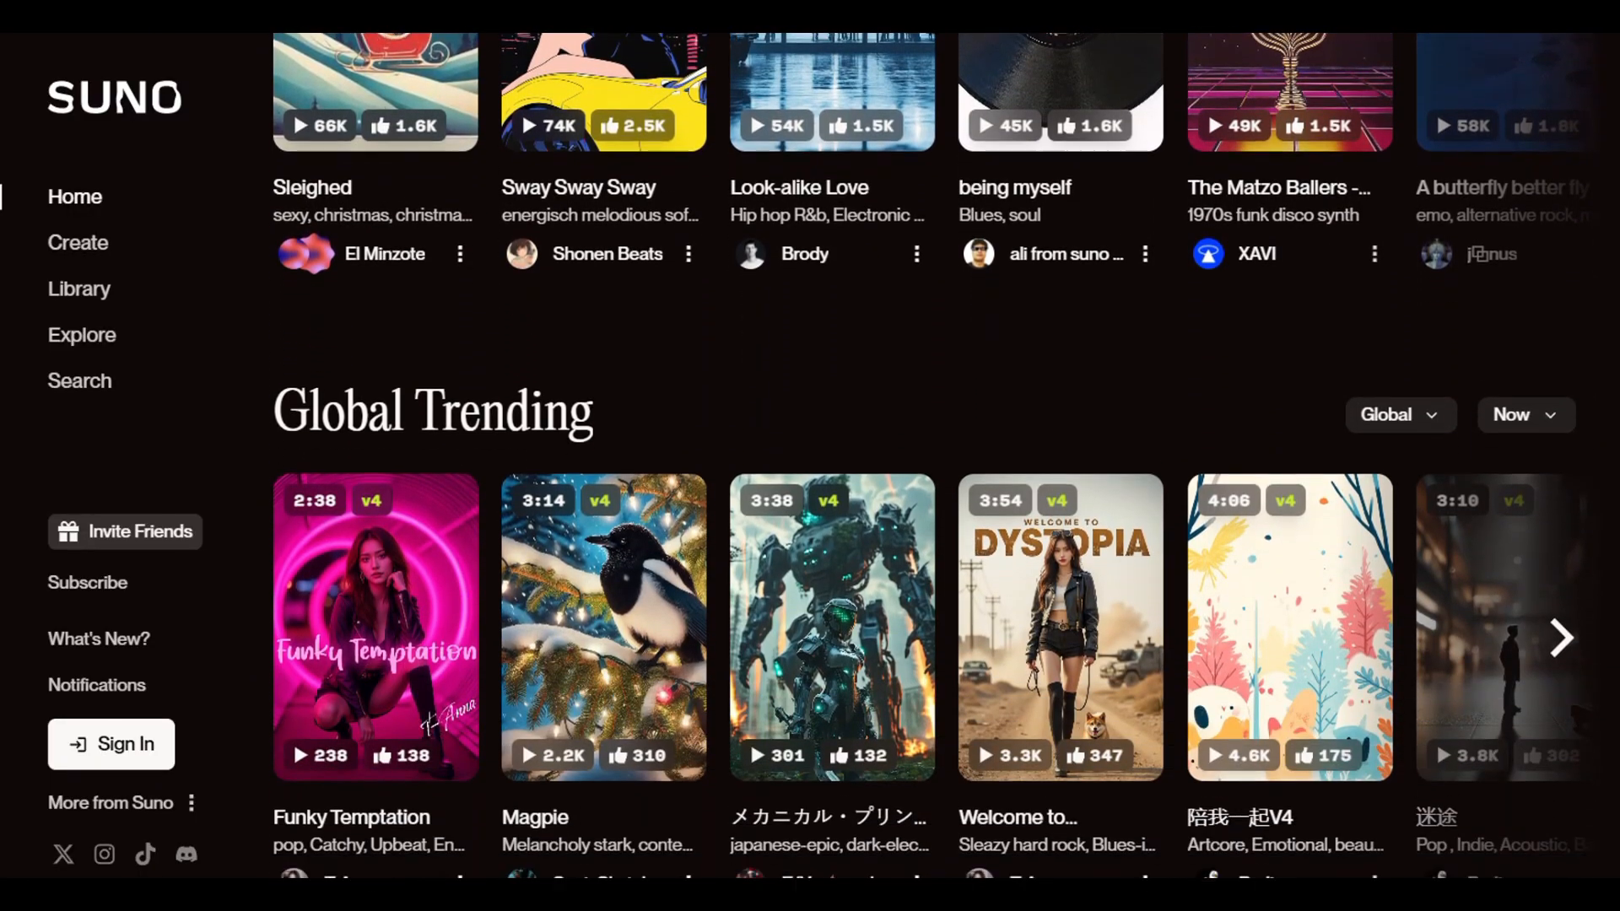
{"action": "scroll", "coordinate": [929, 456], "scroll_direction": "down", "scroll_amount": 1}
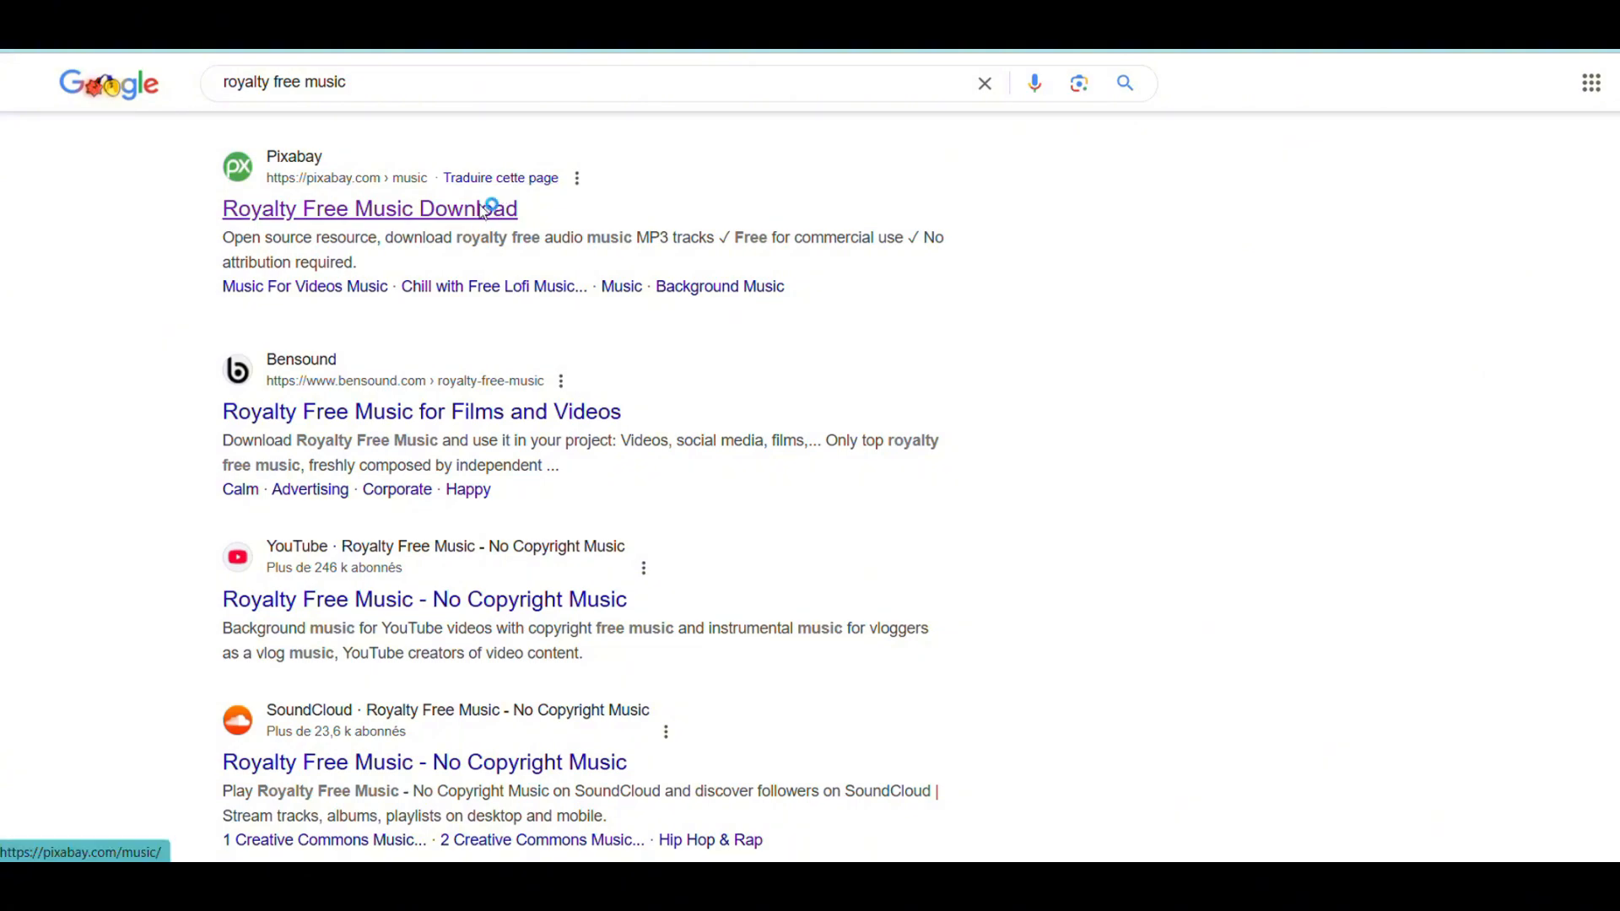
{"action": "left_click", "coordinate": [477, 206]}
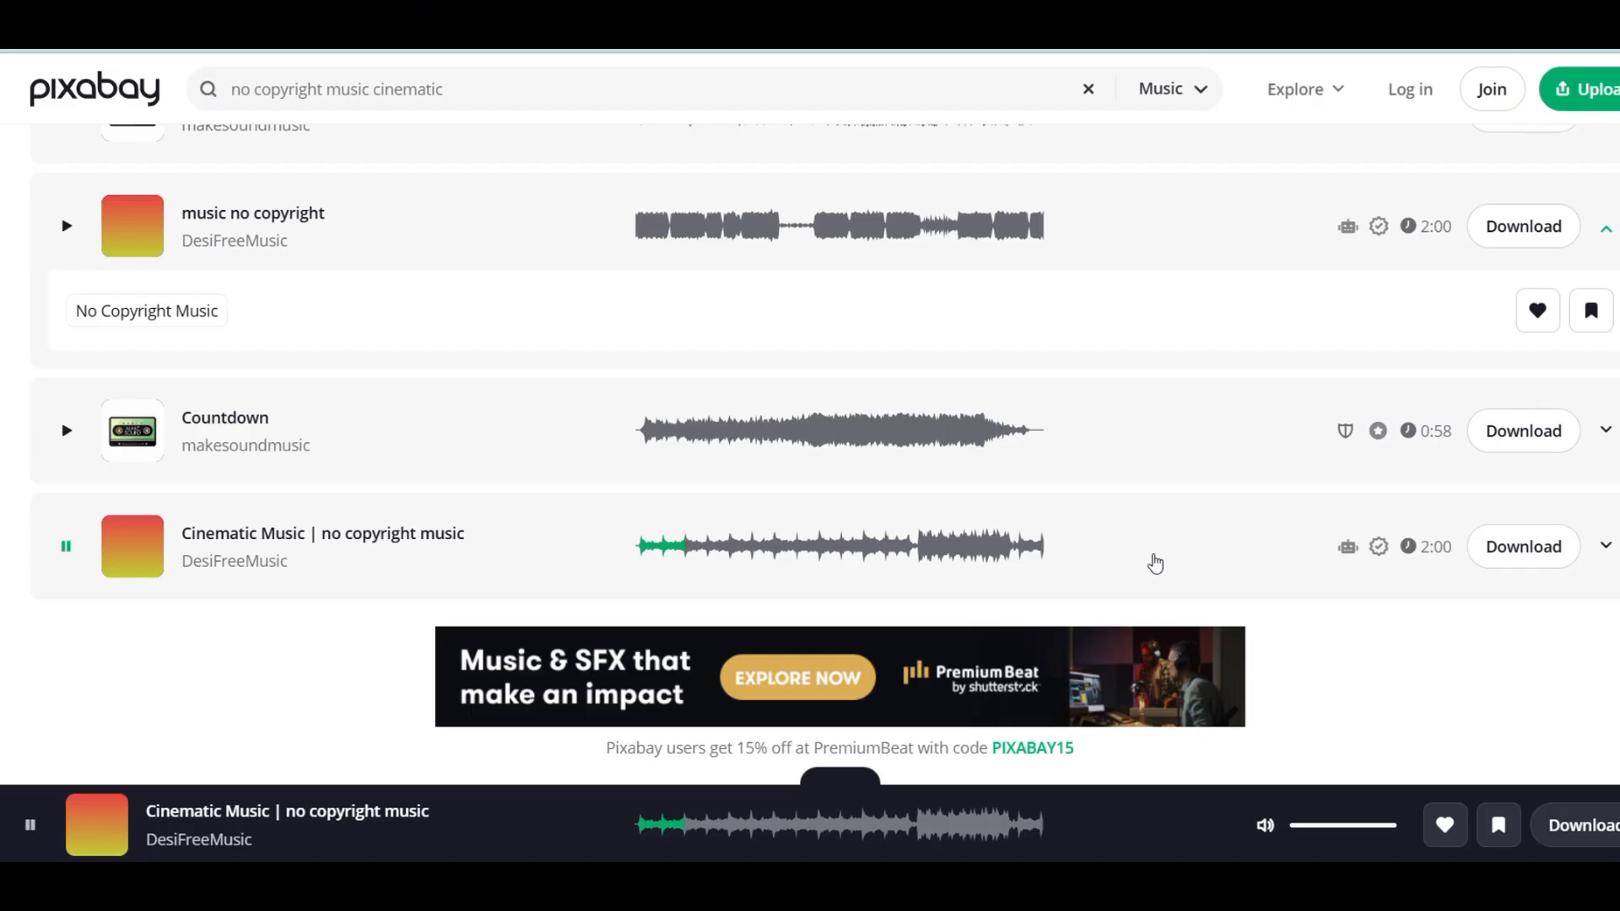
{"action": "scroll", "coordinate": [1155, 563], "scroll_direction": "down", "scroll_amount": 1}
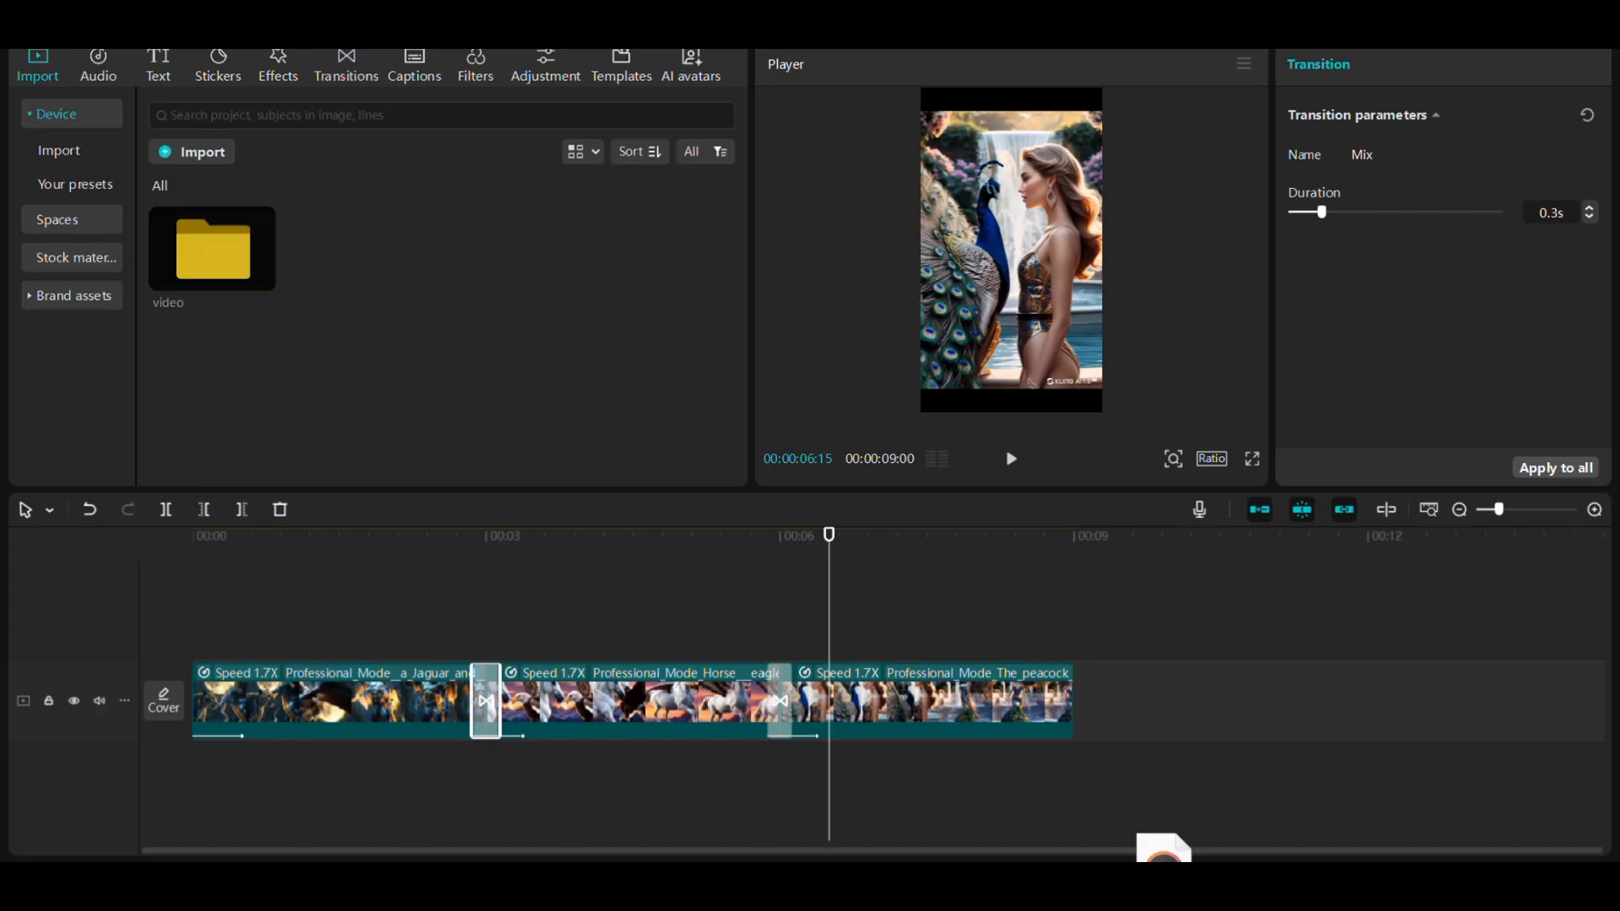
- Switch to CapCut, import the "wandering-lights-epic-cinematic-no-copyright-music" mp3 and place it beneath the video clips from the timeline start
{"action": "left_click_drag", "start_coordinate": [1155, 877], "coordinate": [472, 361]}
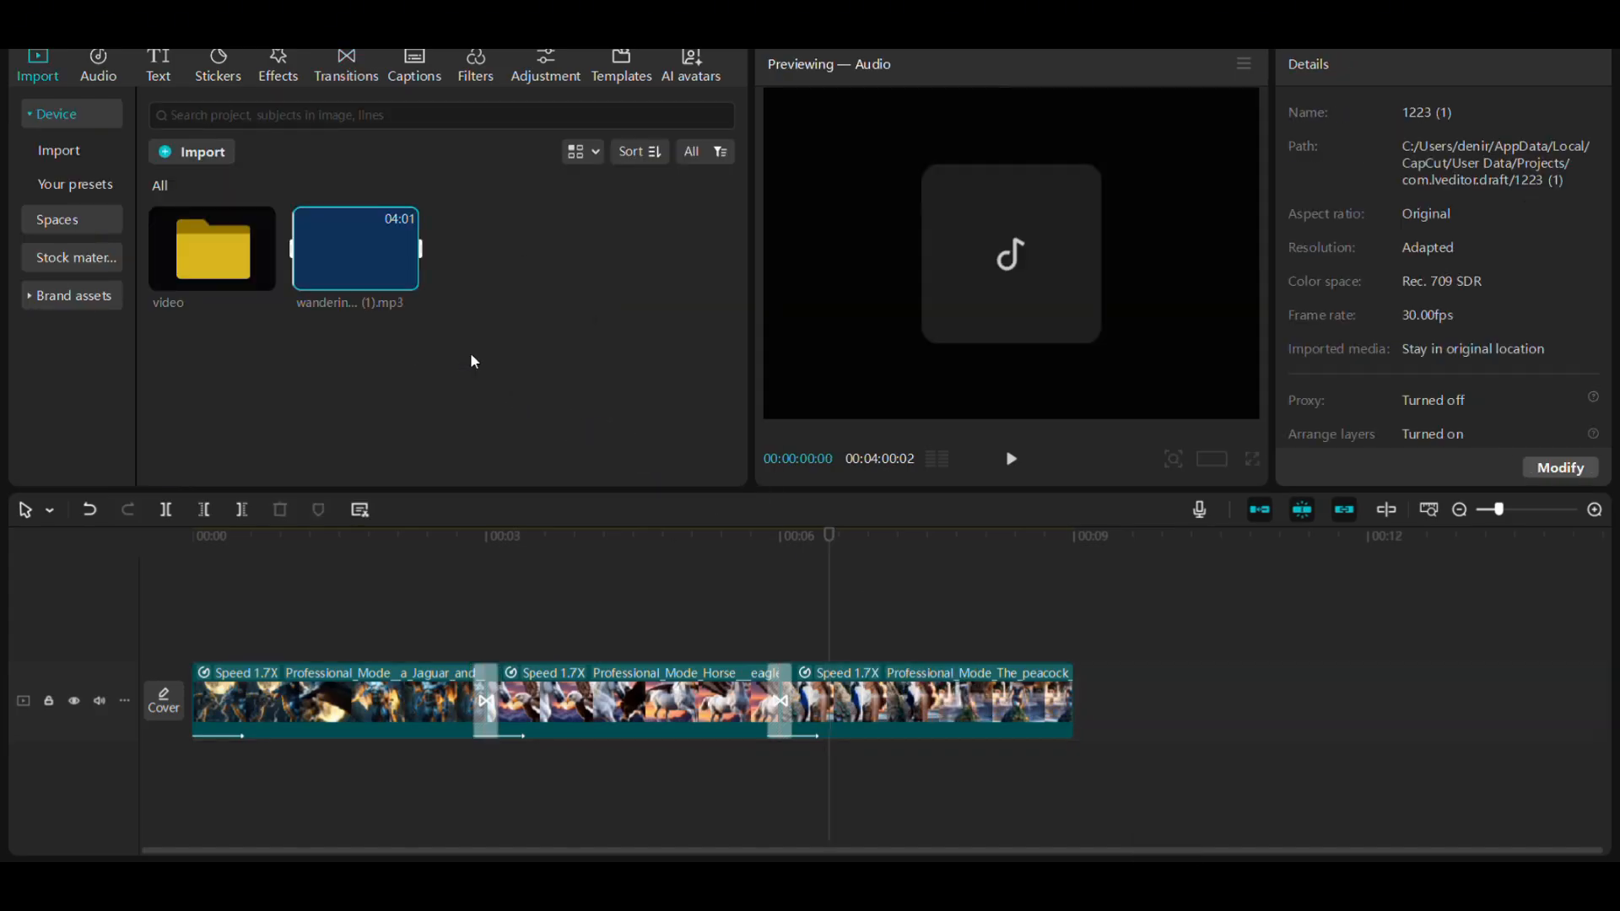
{"action": "left_click_drag", "start_coordinate": [397, 253], "coordinate": [196, 784]}
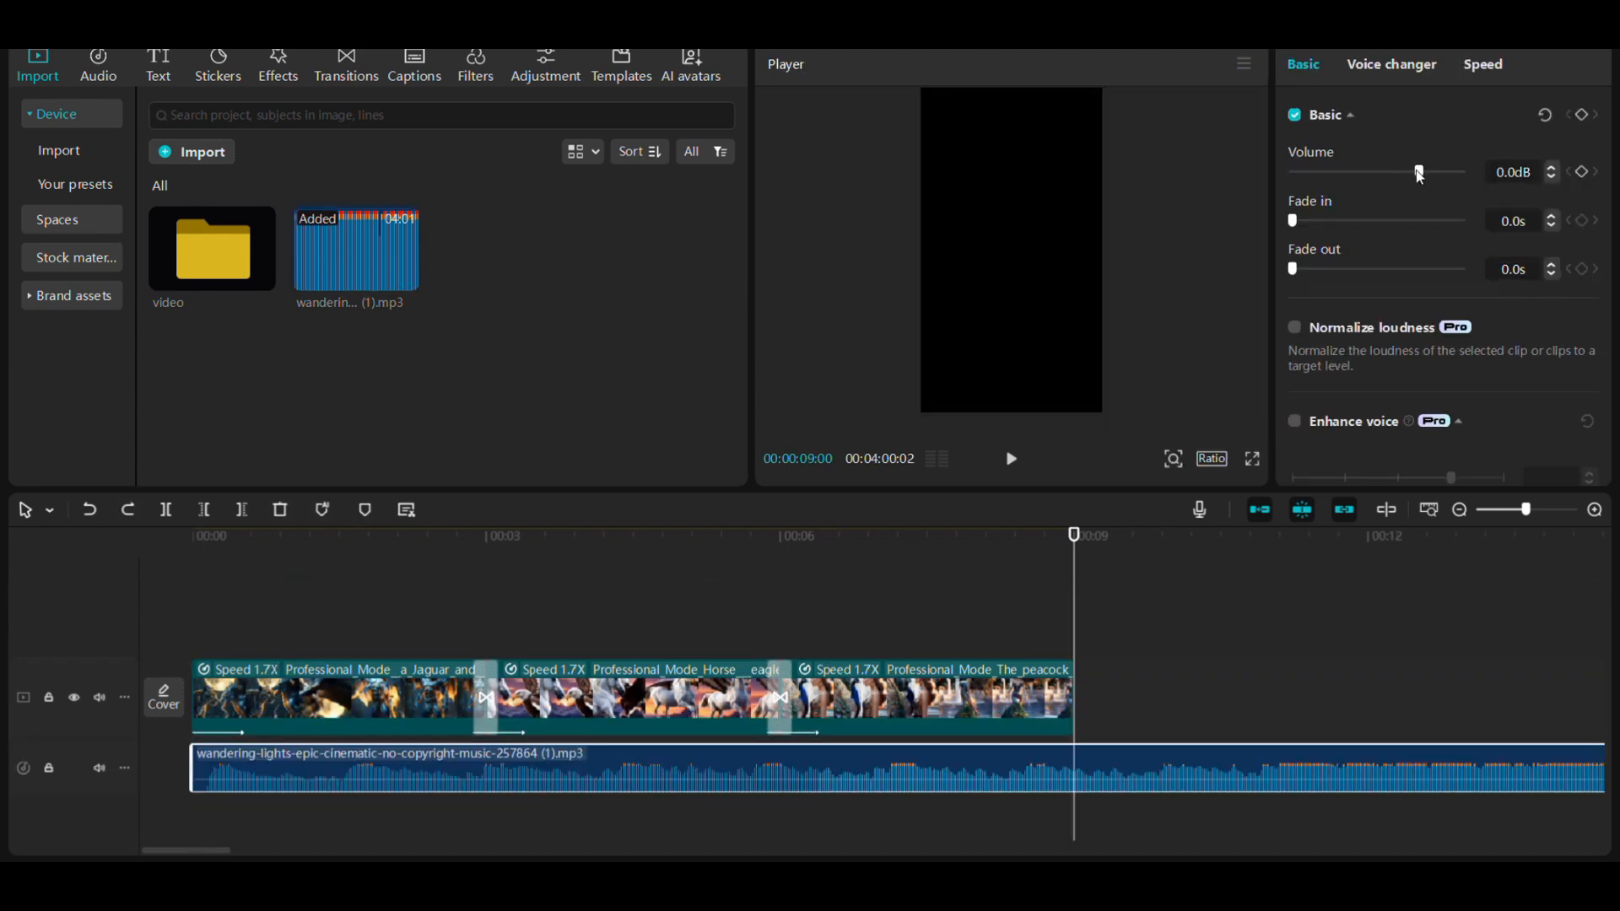
- Lower the music volume to -10.9dB and trim the track to the end of the video at 00:00:09:00
{"action": "left_click_drag", "start_coordinate": [1422, 171], "coordinate": [1396, 176]}
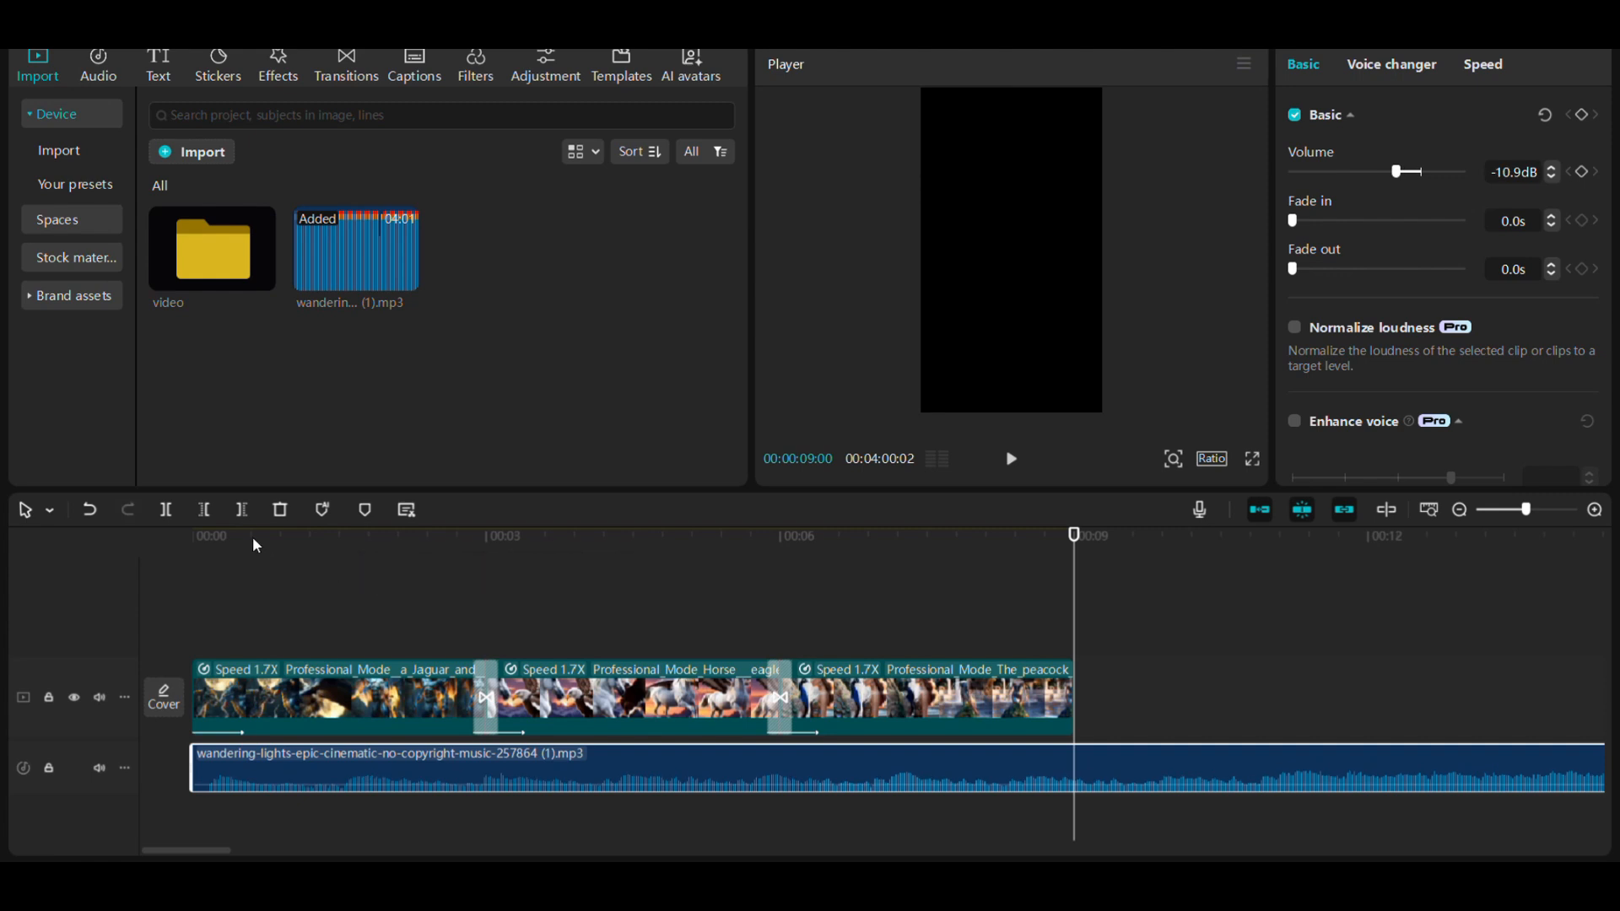
{"action": "left_click", "coordinate": [243, 509]}
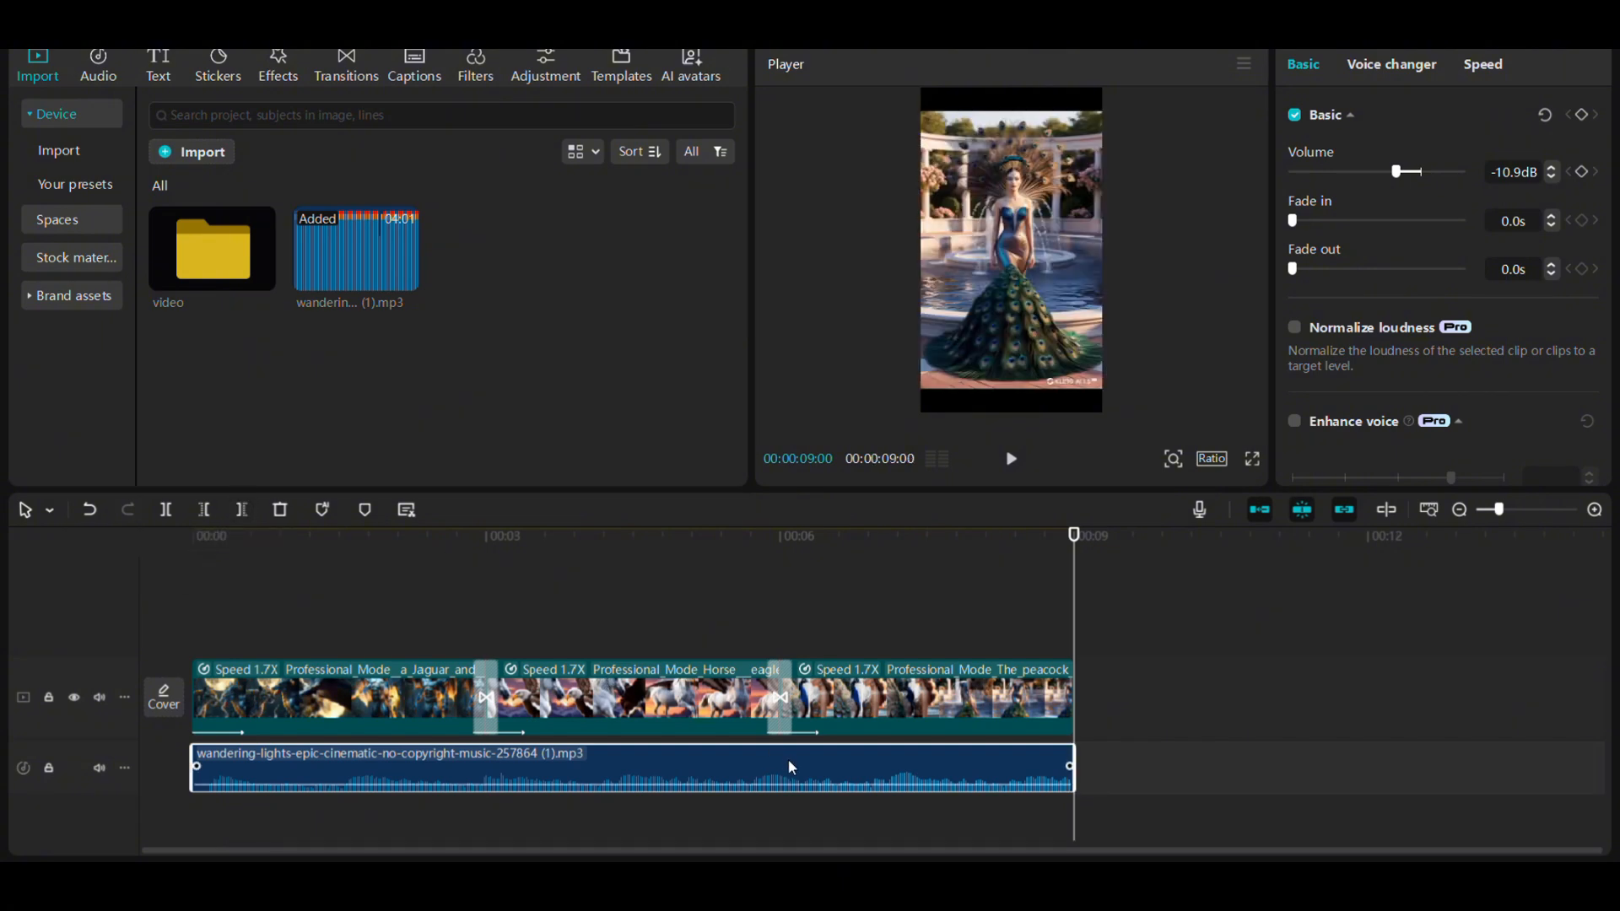
{"action": "left_click", "coordinate": [1010, 458]}
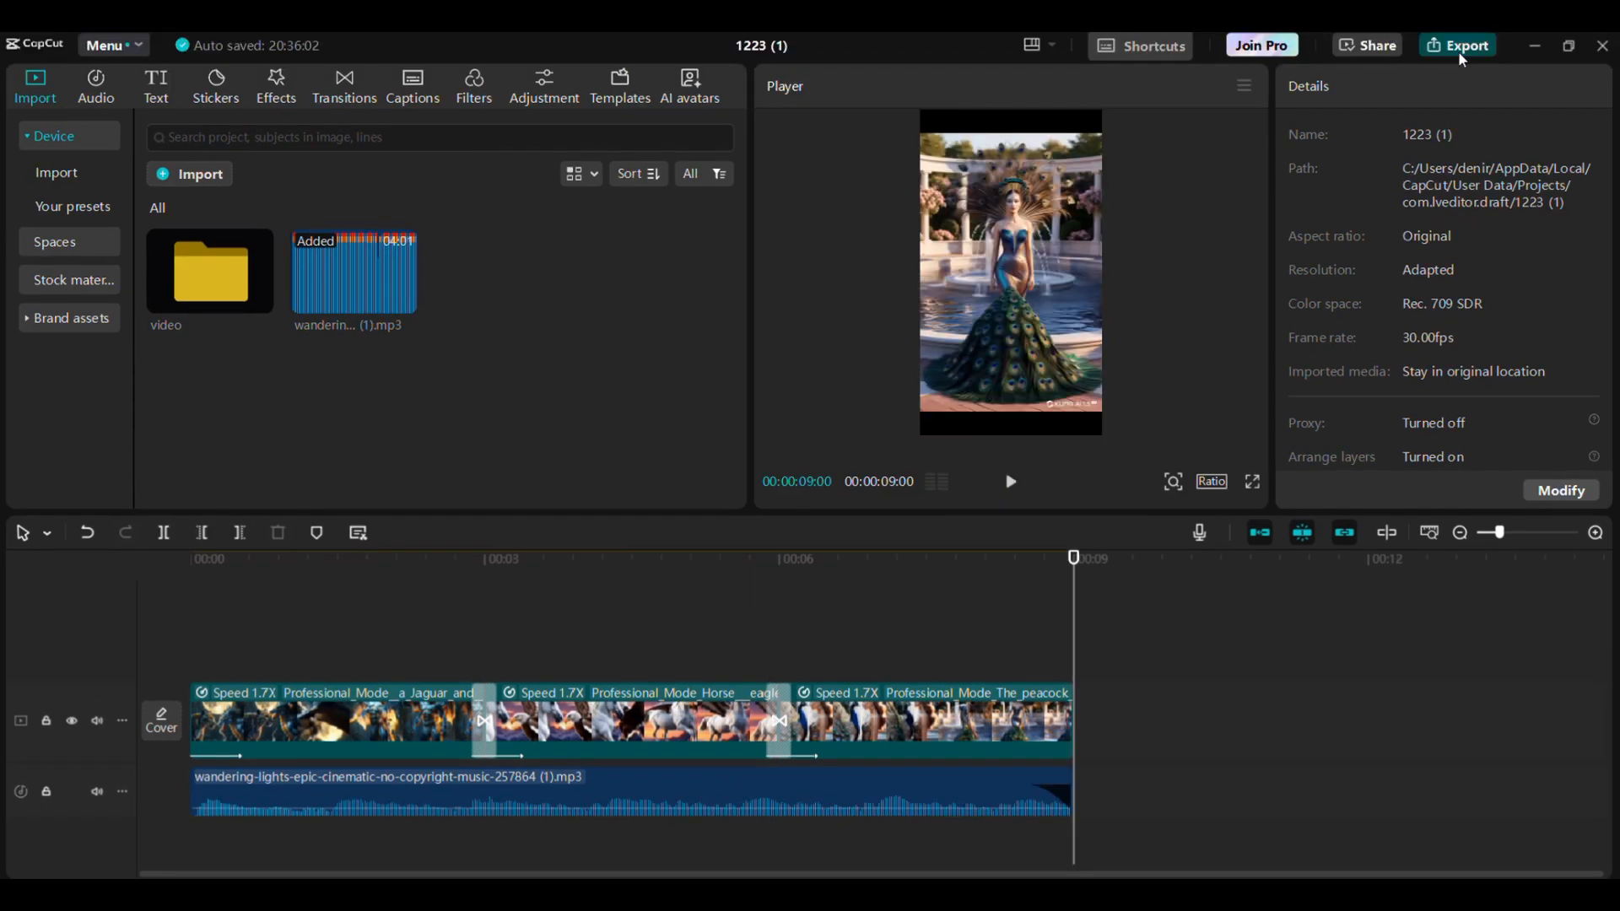
- Open the video export settings and name the output "animal fusion"
{"action": "left_click", "coordinate": [1457, 47]}
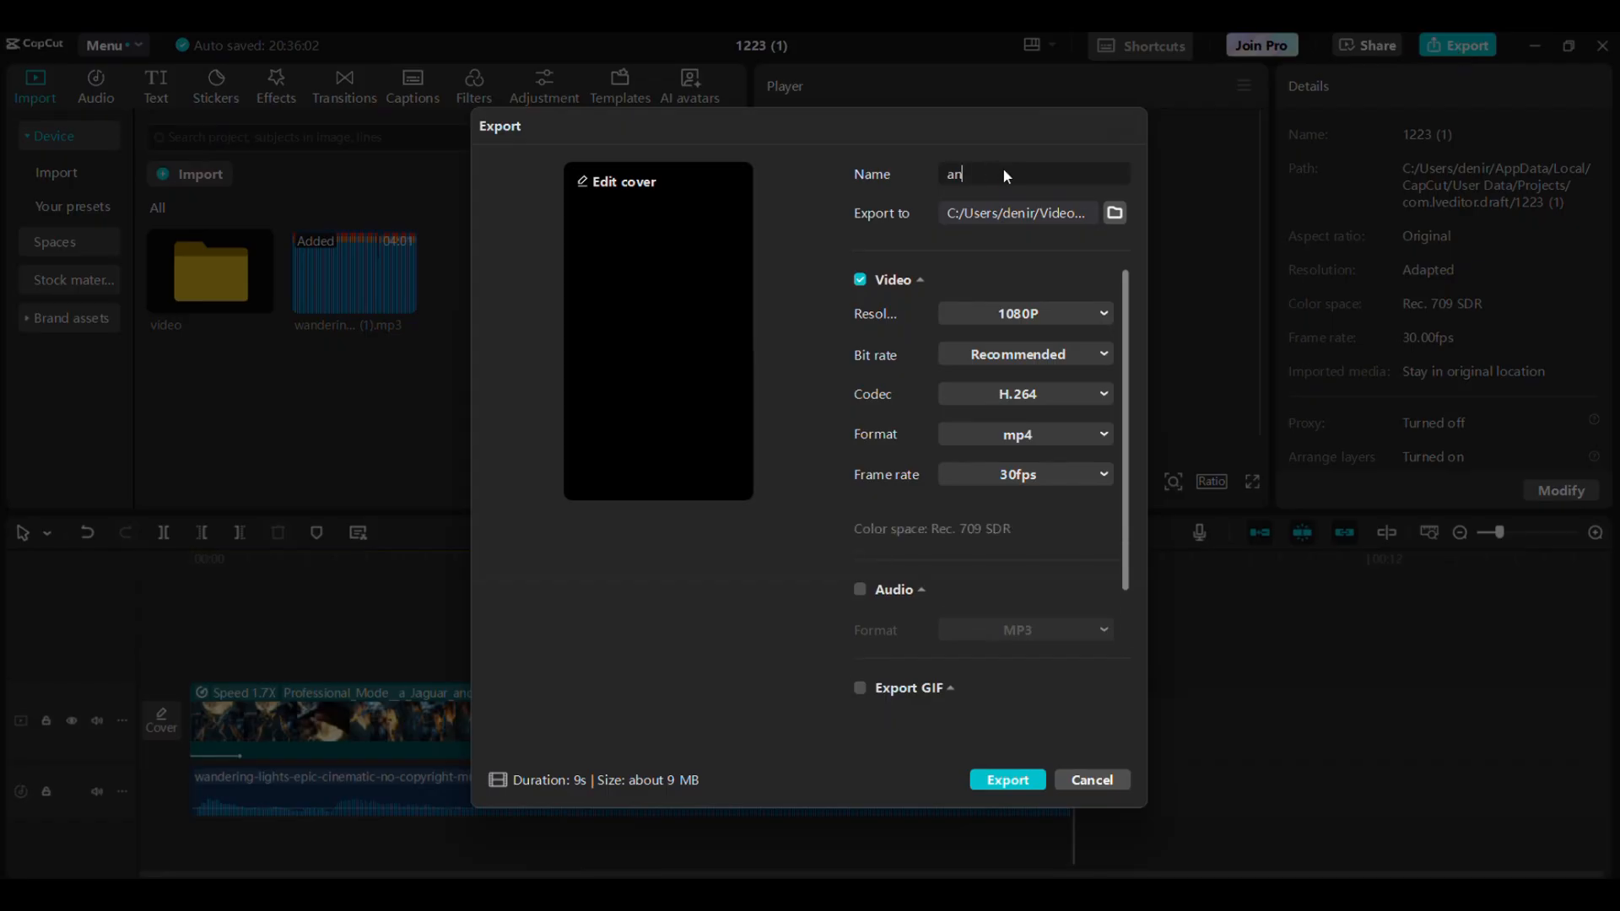
{"action": "type", "text": "animal fusion"}
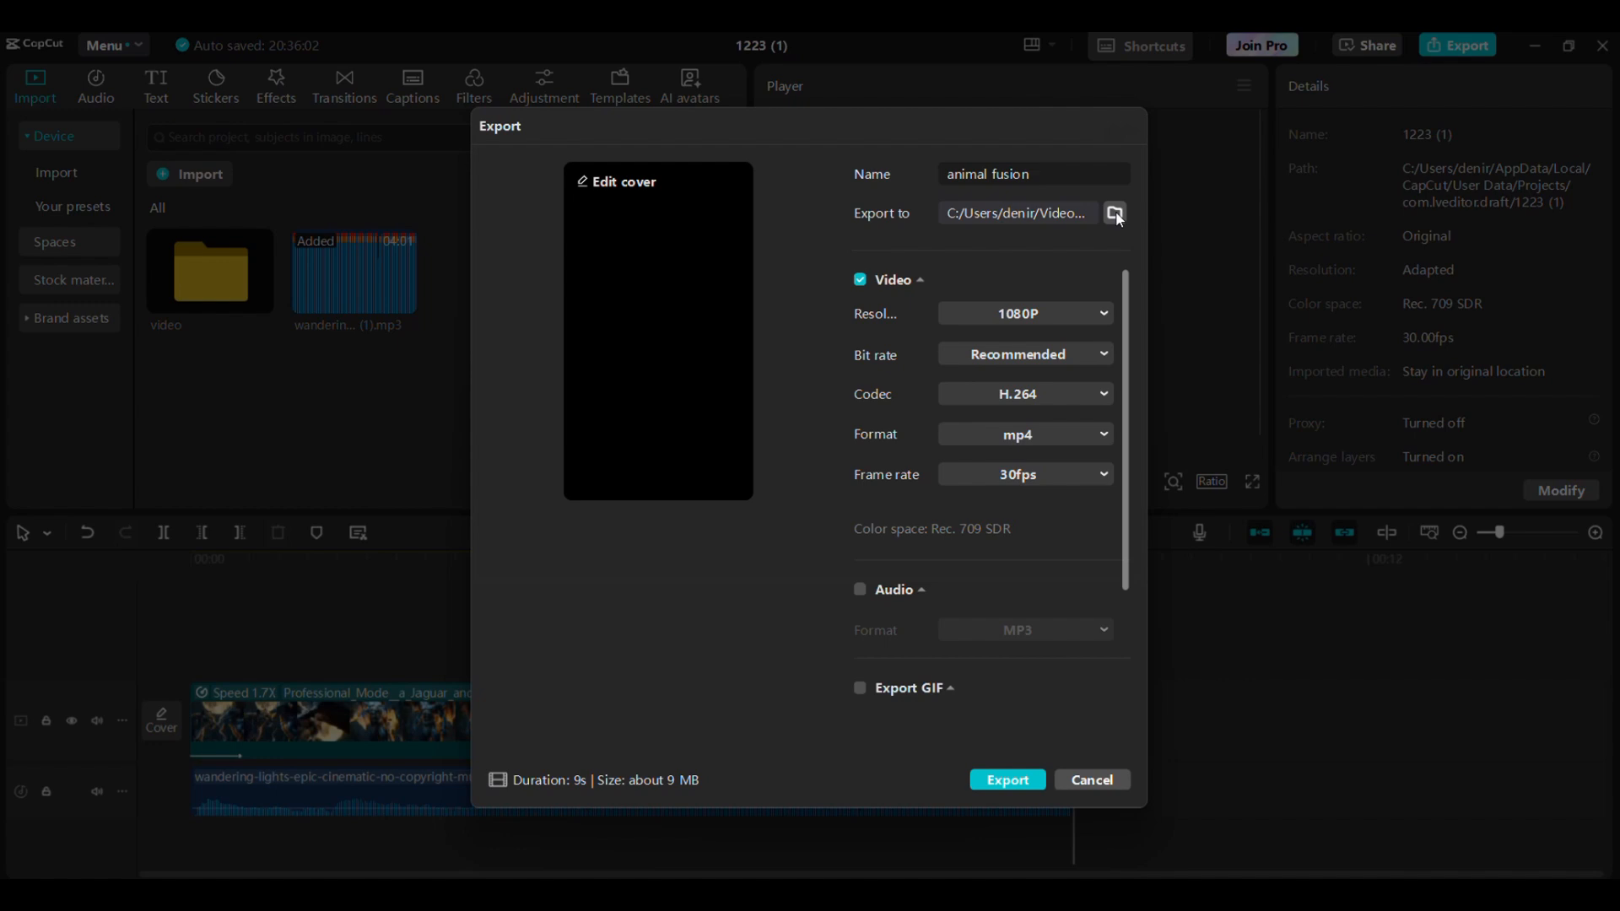